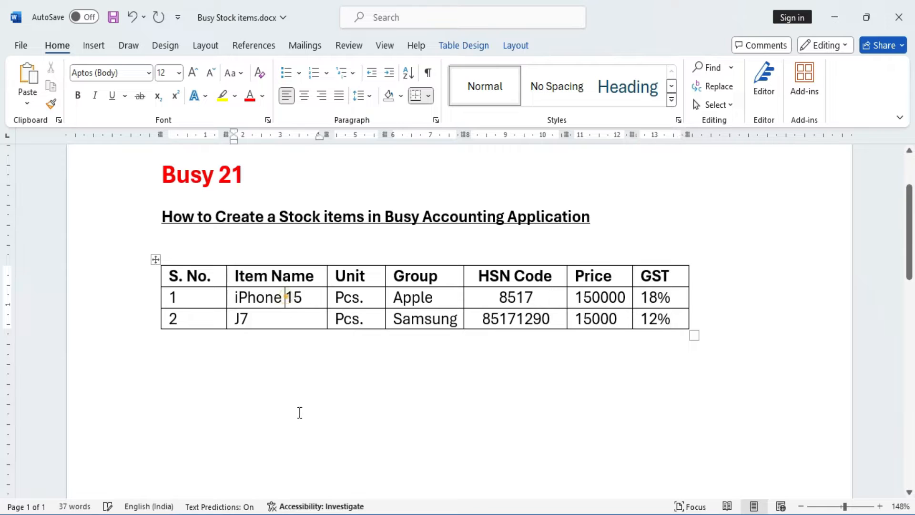
pyautogui.click(265, 318)
pyautogui.click(431, 317)
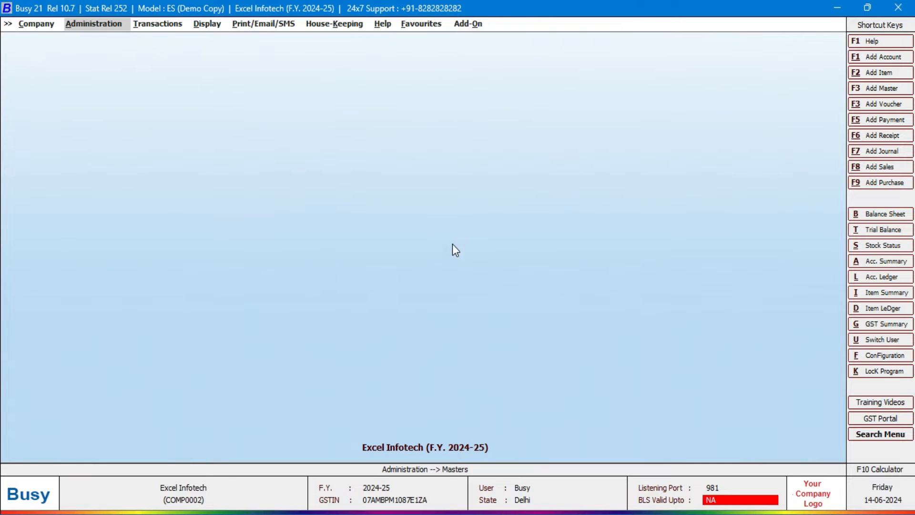
# Open the form for adding a new item master in Busy.
pyautogui.press('Return')
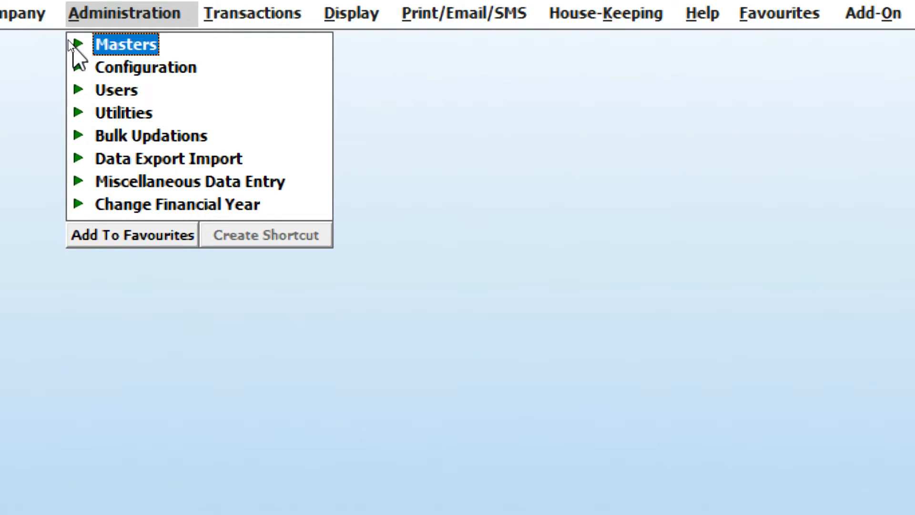
pyautogui.click(67, 38)
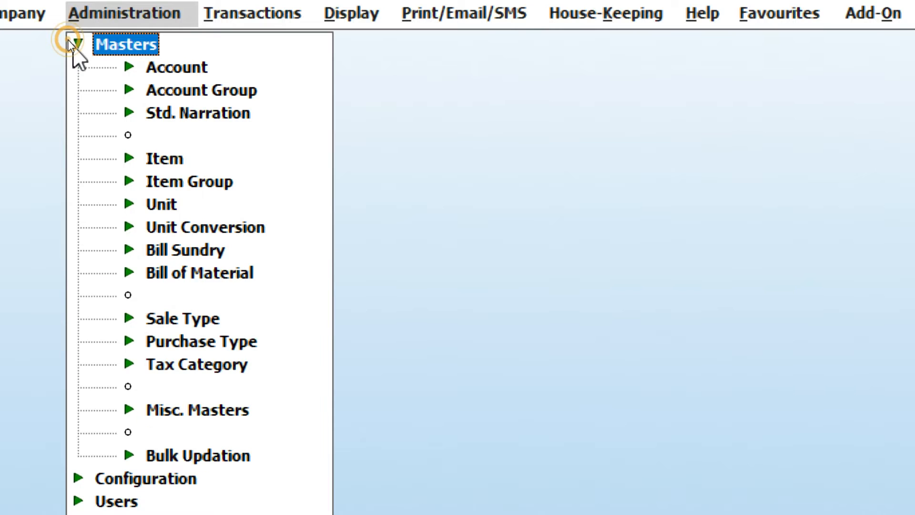
pyautogui.click(128, 159)
pyautogui.click(127, 159)
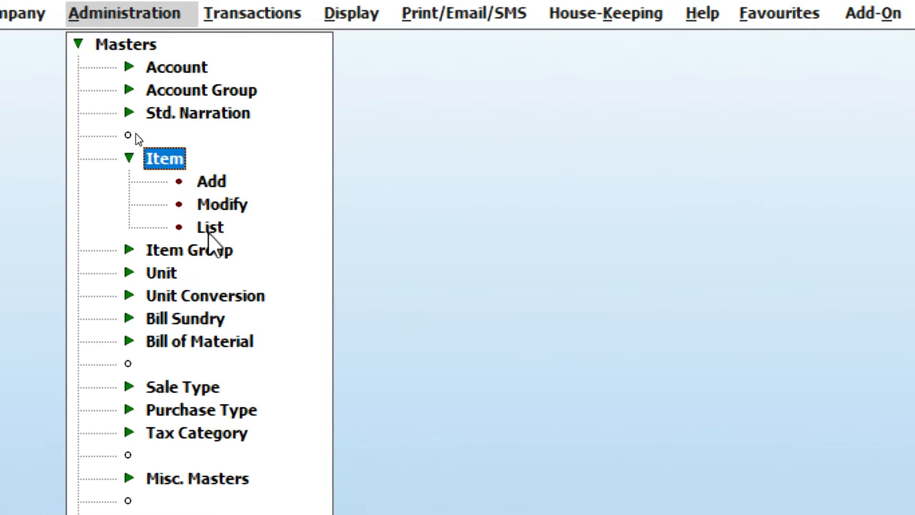
pyautogui.click(212, 181)
pyautogui.doubleClick(212, 182)
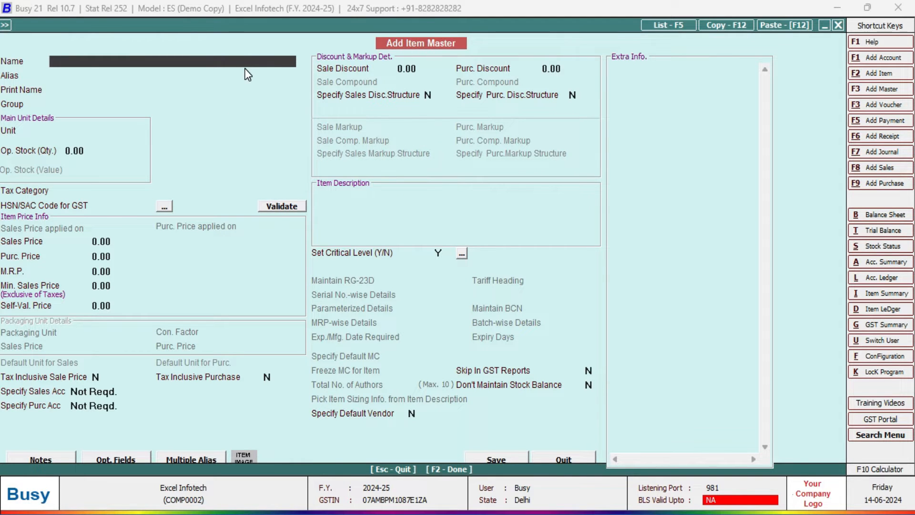
# Name the new item IPhone 15, as listed in the Word table, and give it the alias Mobile.
pyautogui.click(66, 64)
pyautogui.hotkey('alt', 'Tab')
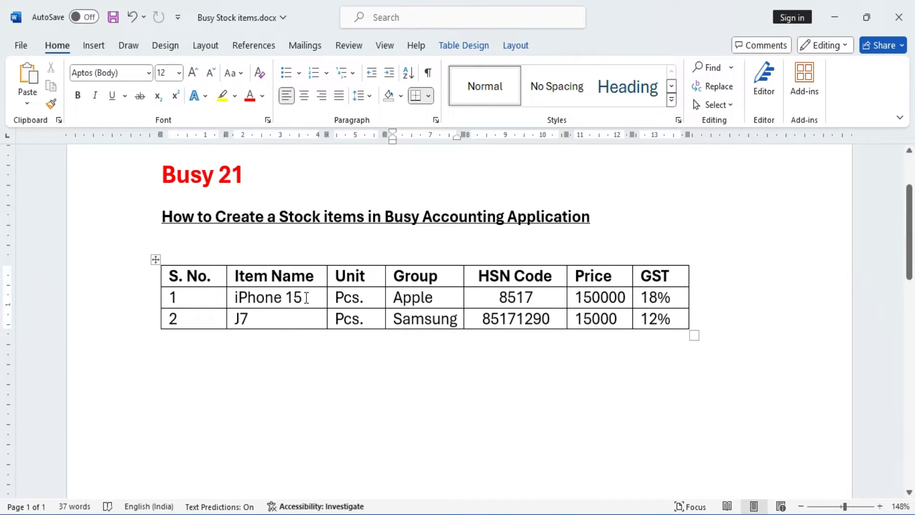
pyautogui.tripleClick(306, 298)
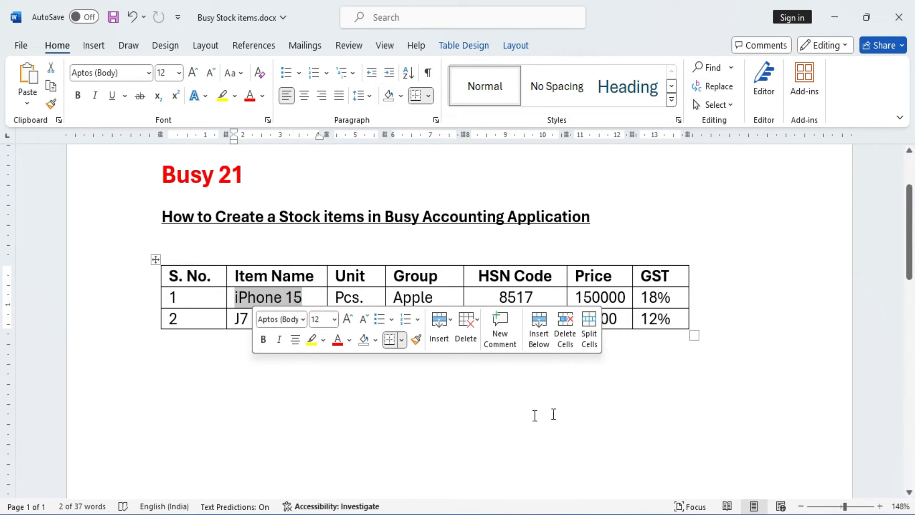
pyautogui.hotkey('alt', 'Tab')
pyautogui.write('IPhone 15')
pyautogui.press('Return')
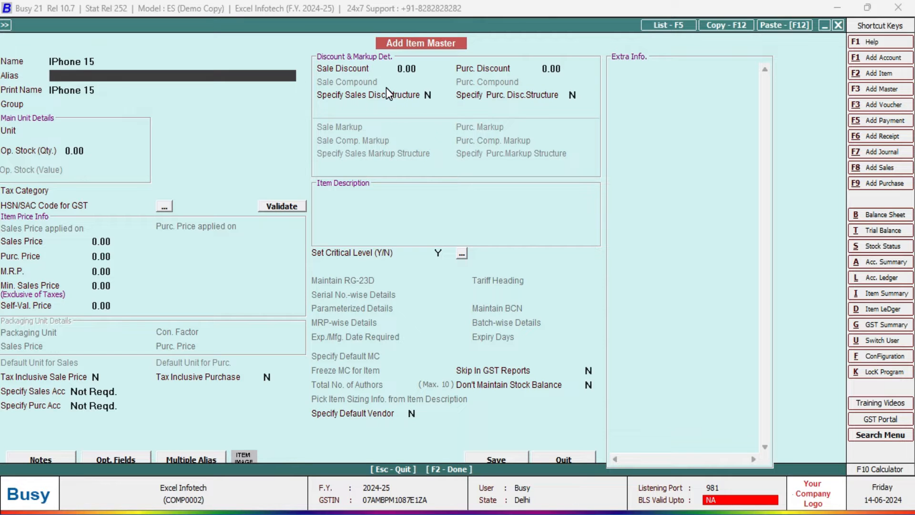
pyautogui.write('Mobile')
pyautogui.press('Return')
pyautogui.press('Return')
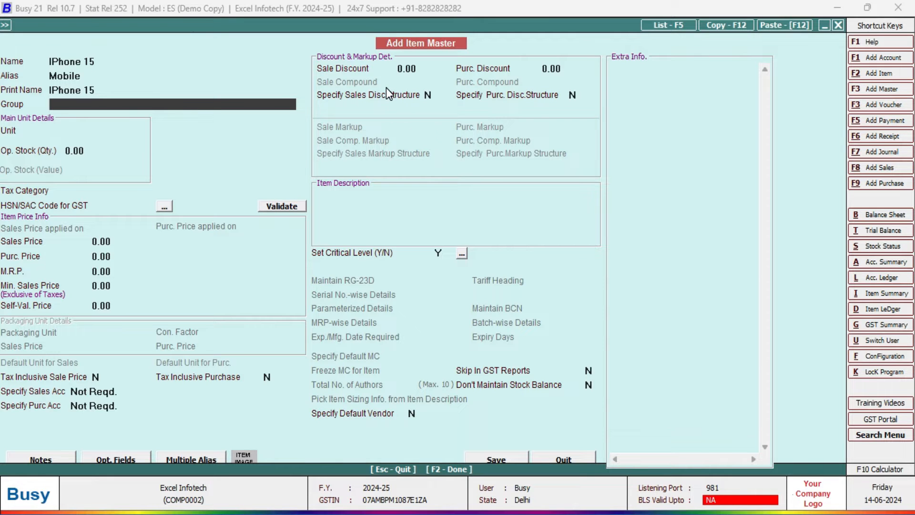
# Look up the iPhone 15's group in the Word table and return to the item form in Busy.
pyautogui.press('space')
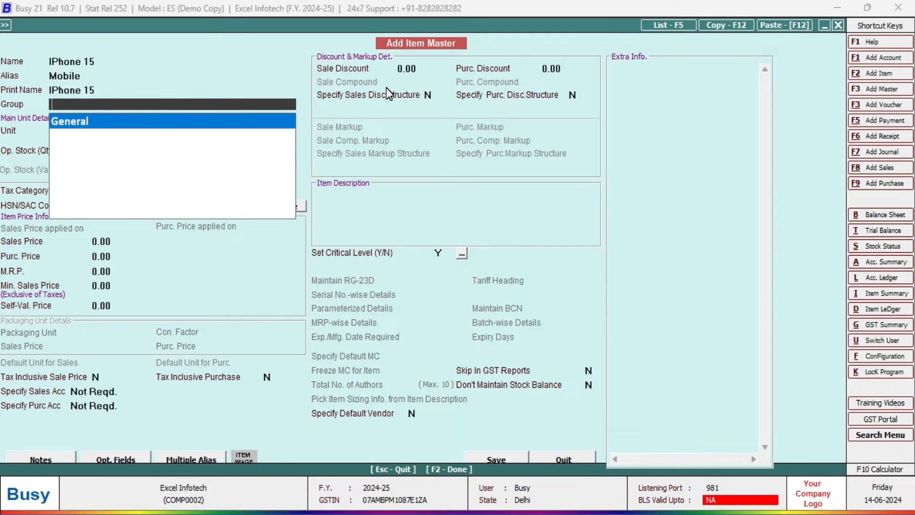
pyautogui.hotkey('alt', 'Tab')
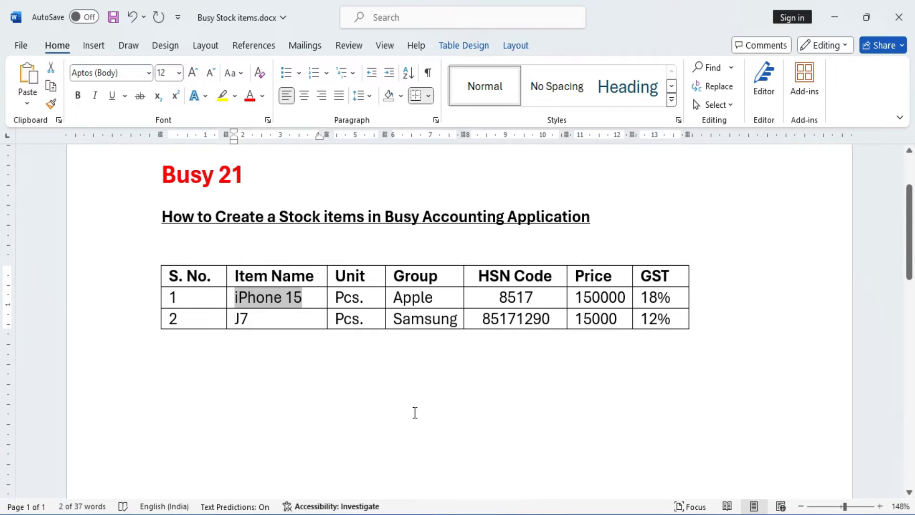
pyautogui.click(414, 411)
pyautogui.doubleClick(410, 298)
pyautogui.click(373, 402)
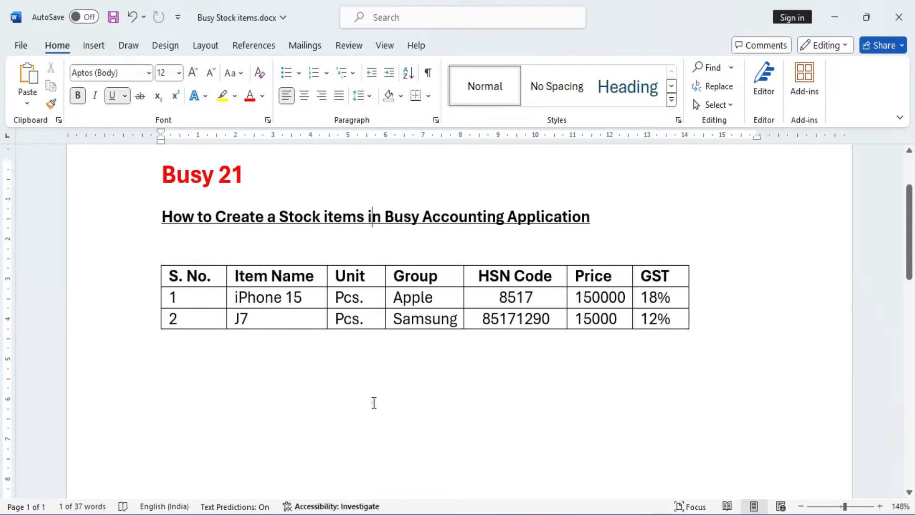
pyautogui.hotkey('alt', 'Tab')
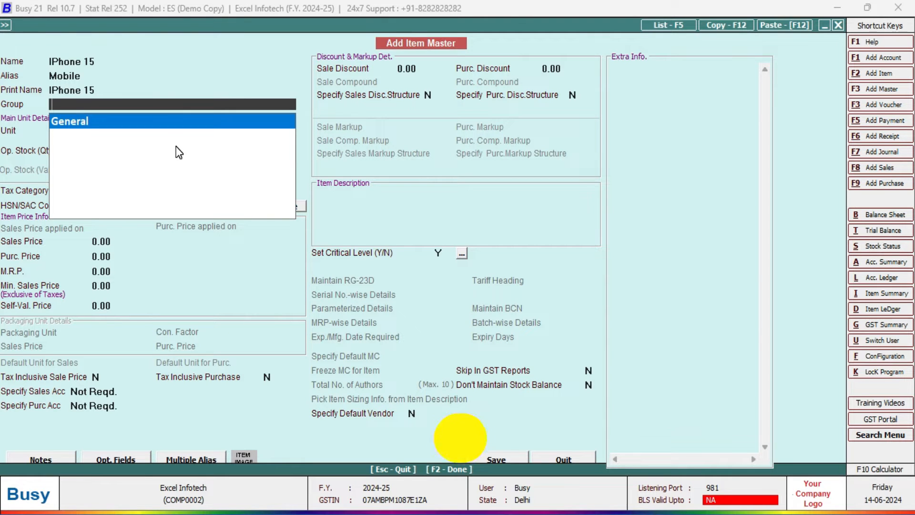
# Start a new item group for the item, named Apple with the alias Electronics.
pyautogui.press('F3')
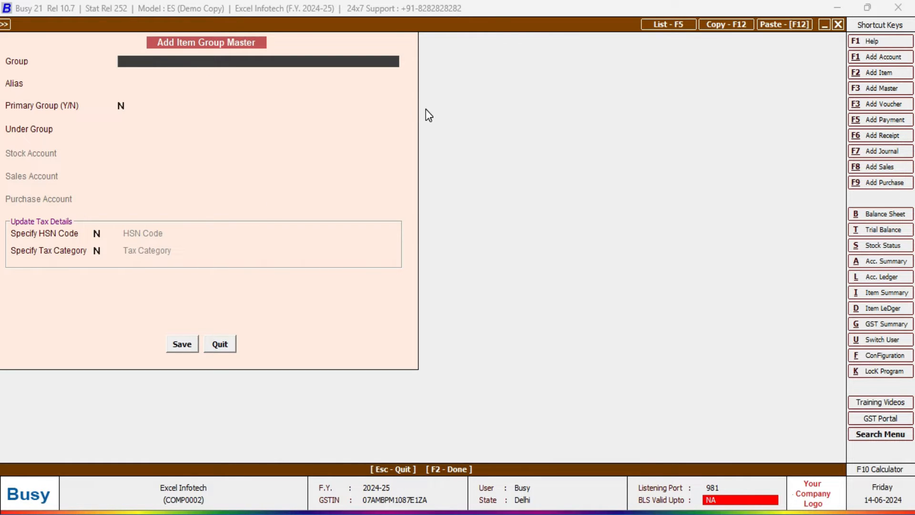
pyautogui.write('Apple')
pyautogui.press('Return')
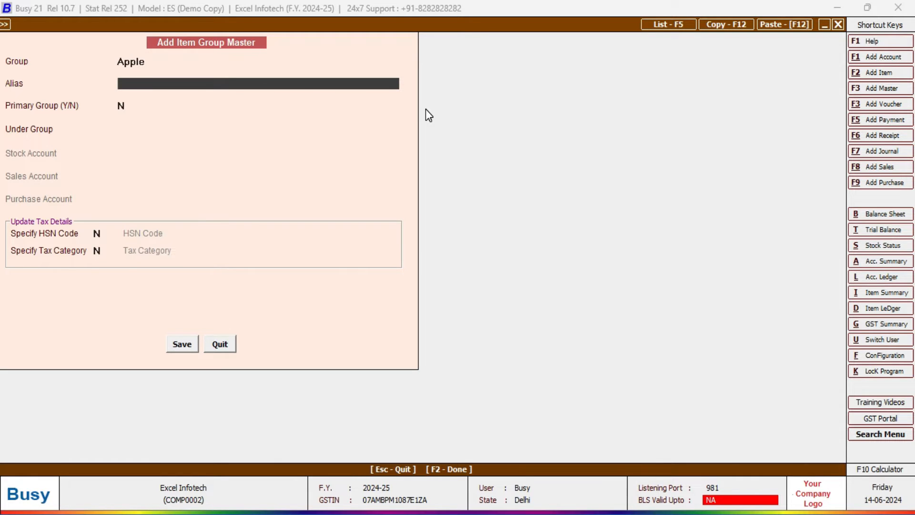
pyautogui.write('Electronics')
pyautogui.press('Return')
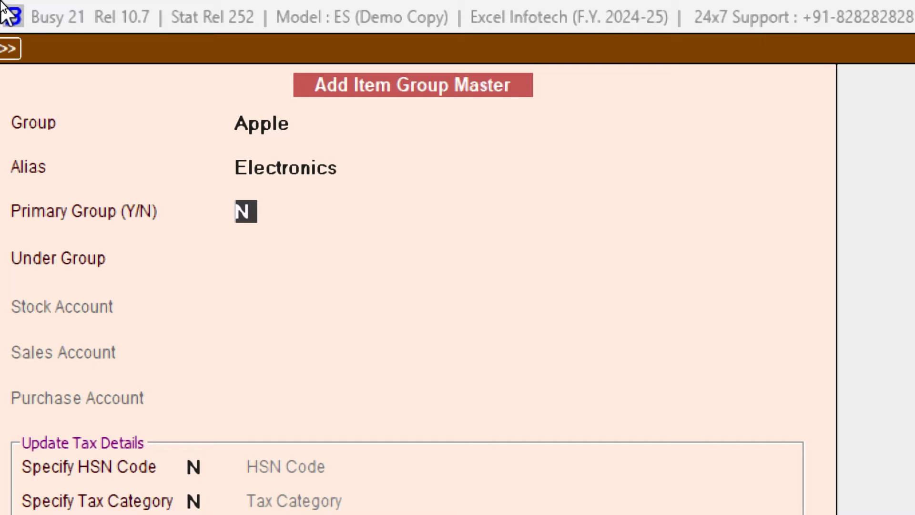
# Make the Apple item group a primary group.
pyautogui.press('Return')
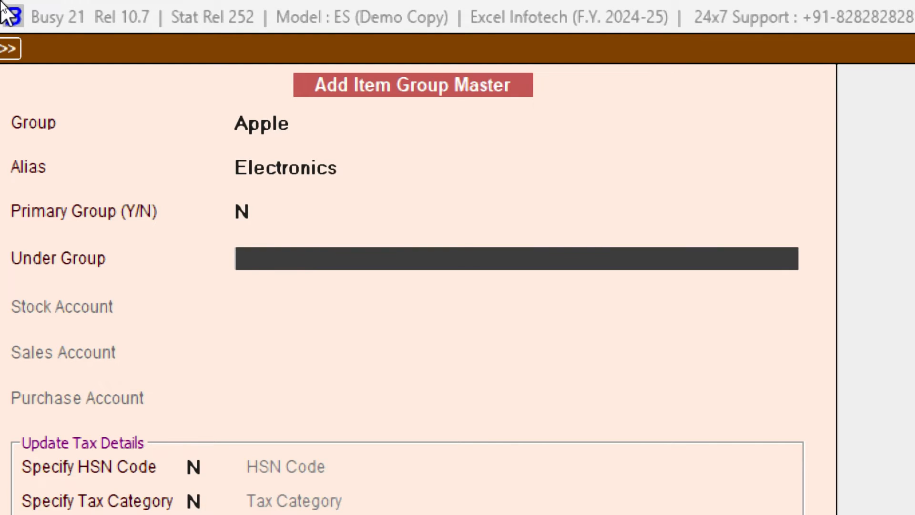
pyautogui.press('Escape')
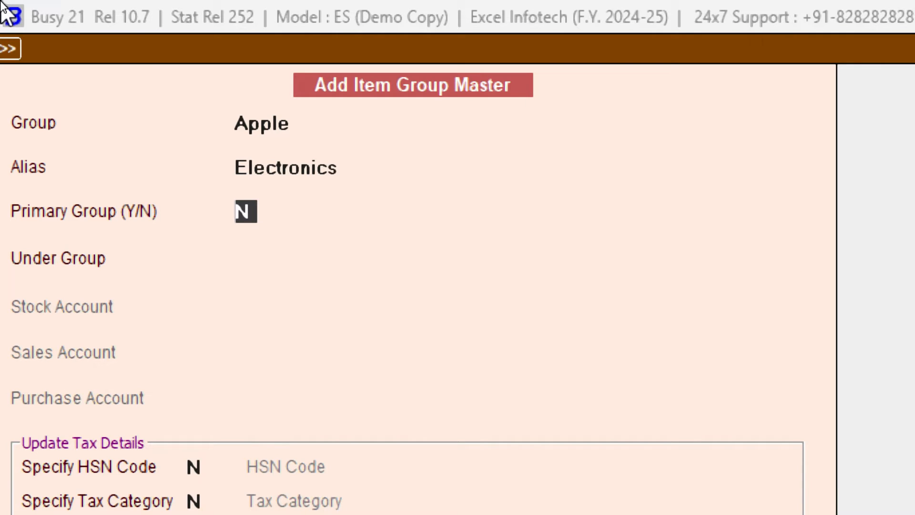
pyautogui.press('y')
pyautogui.press('Return')
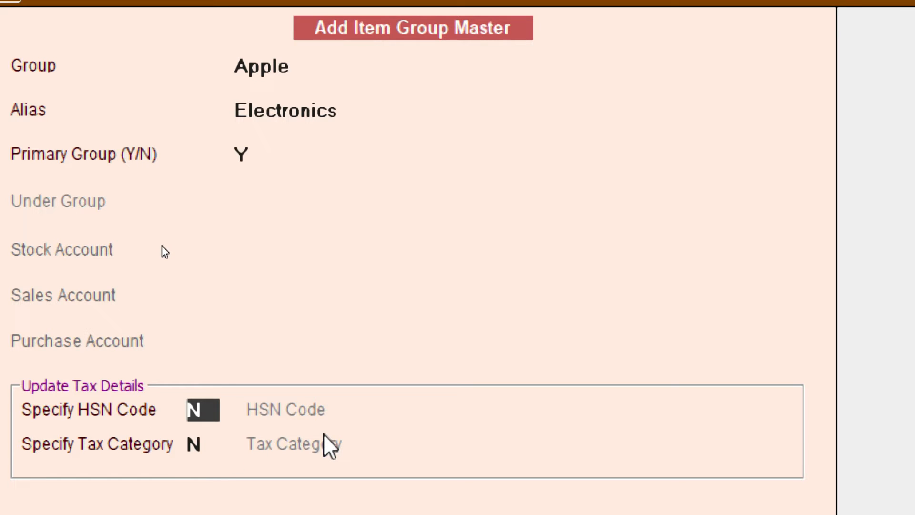
pyautogui.write('Y')
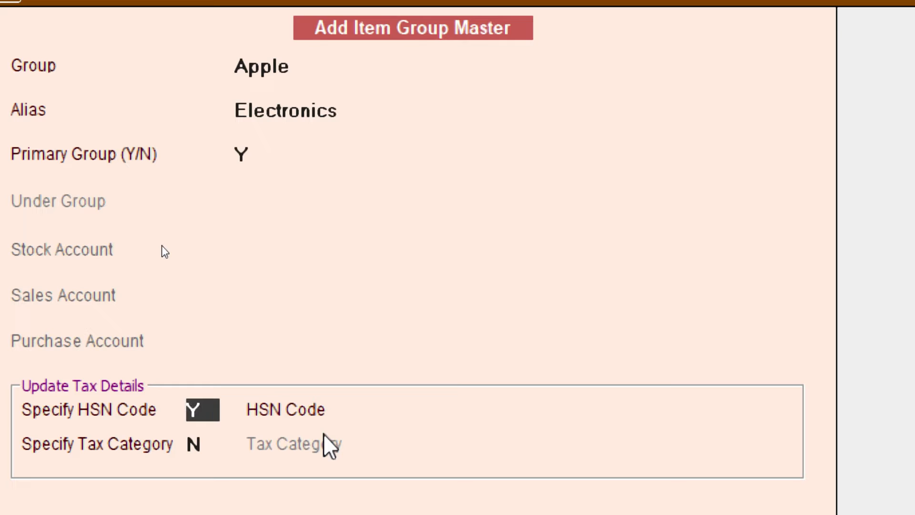
pyautogui.press('Return')
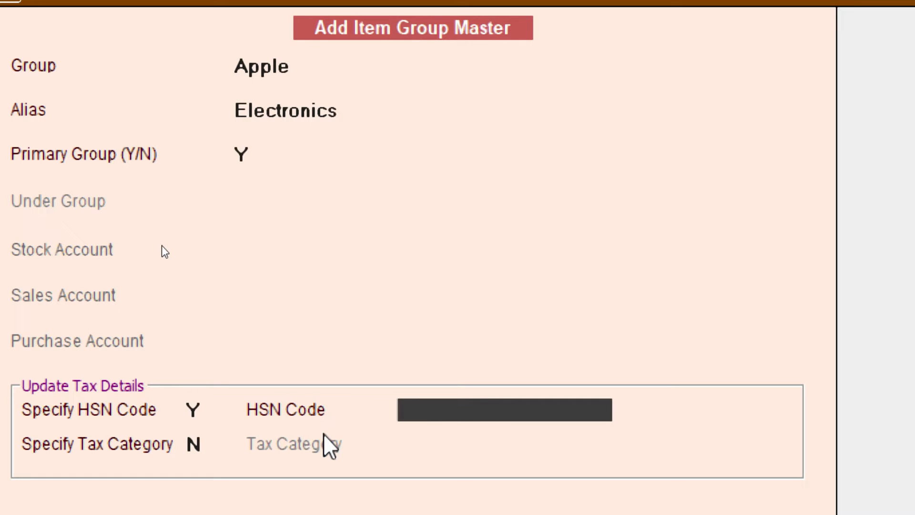
pyautogui.press('Up')
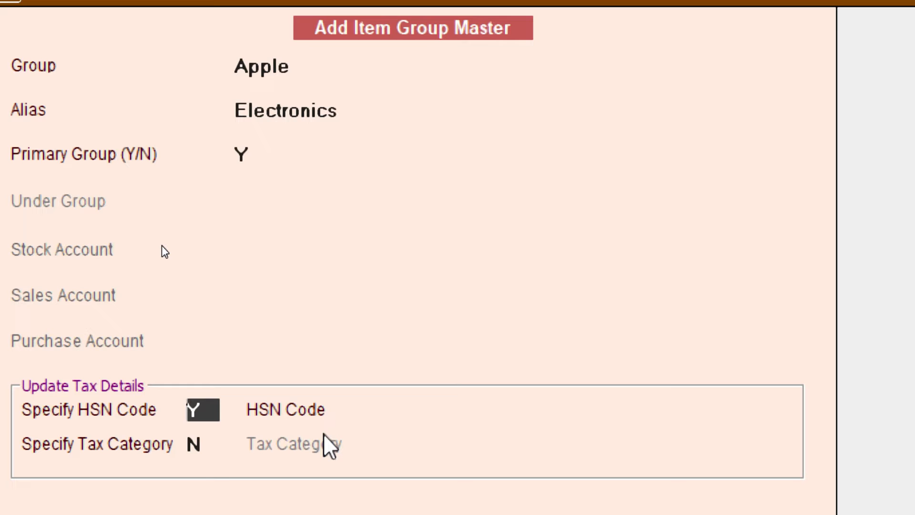
pyautogui.write('N')
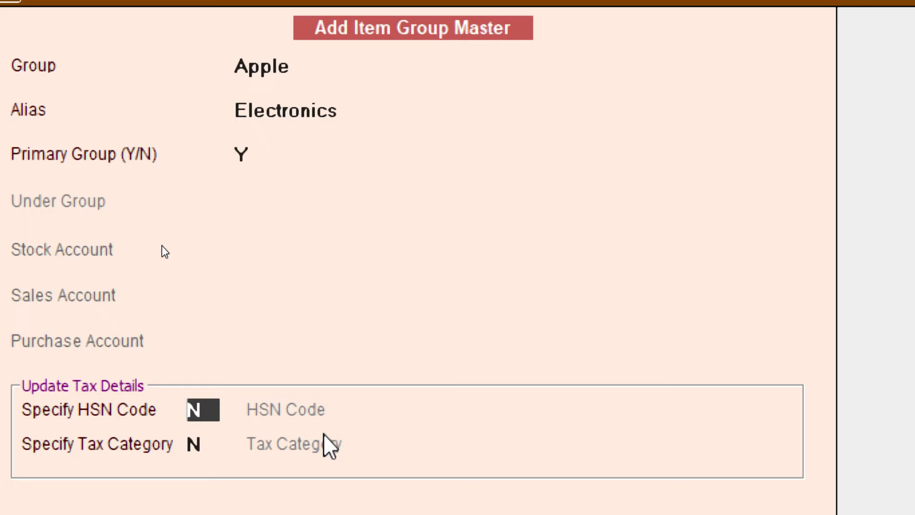
# Enable a tax category for the Apple group, choose GST 18%, and save the group.
pyautogui.press('Return')
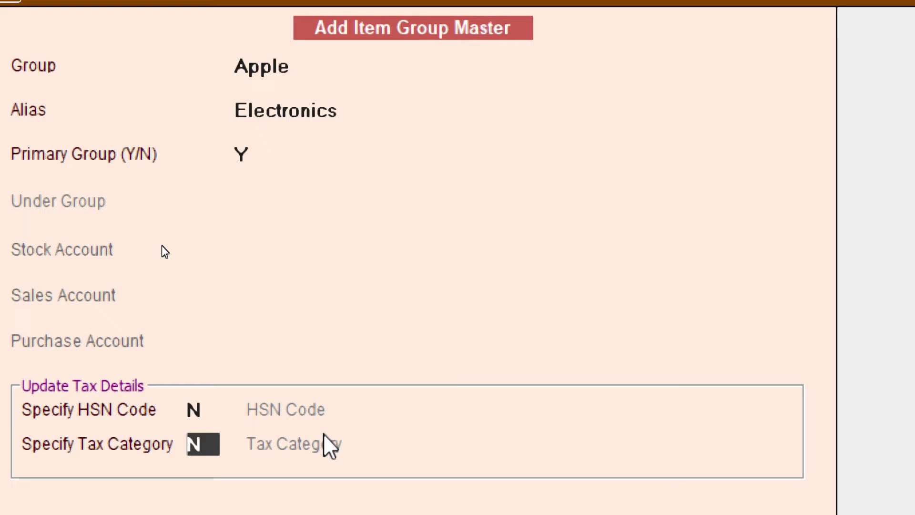
pyautogui.write('Y')
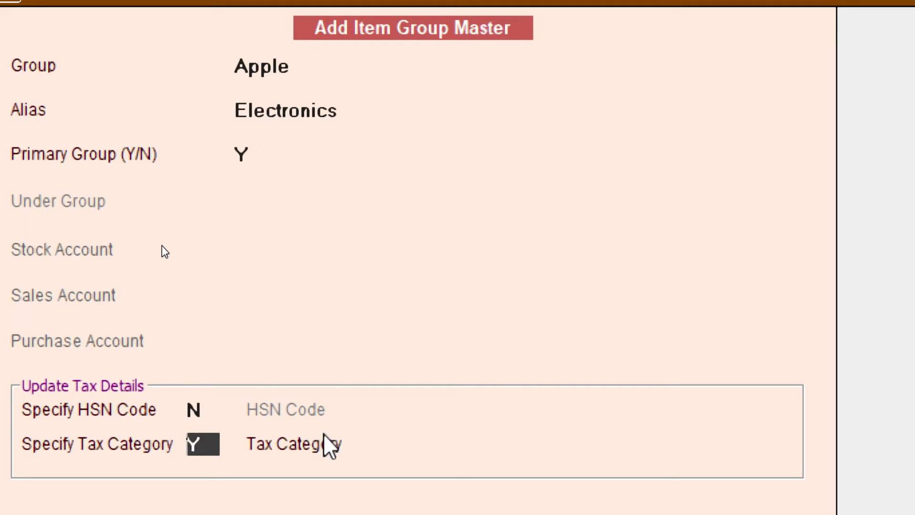
pyautogui.press('Return')
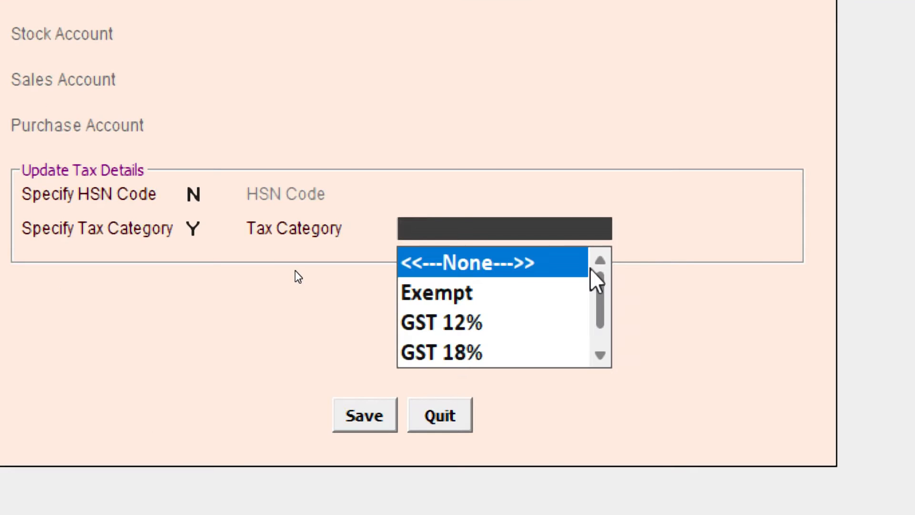
pyautogui.moveTo(592, 277); pyautogui.dragTo(599, 331)
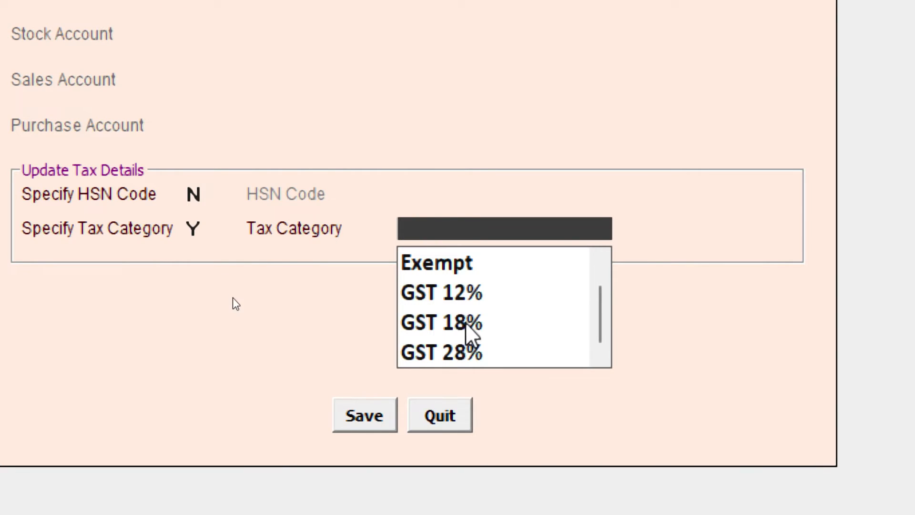
pyautogui.moveTo(602, 327)
pyautogui.mouseDown()
pyautogui.moveTo(603, 293)
pyautogui.moveTo(601, 319)
pyautogui.mouseUp()
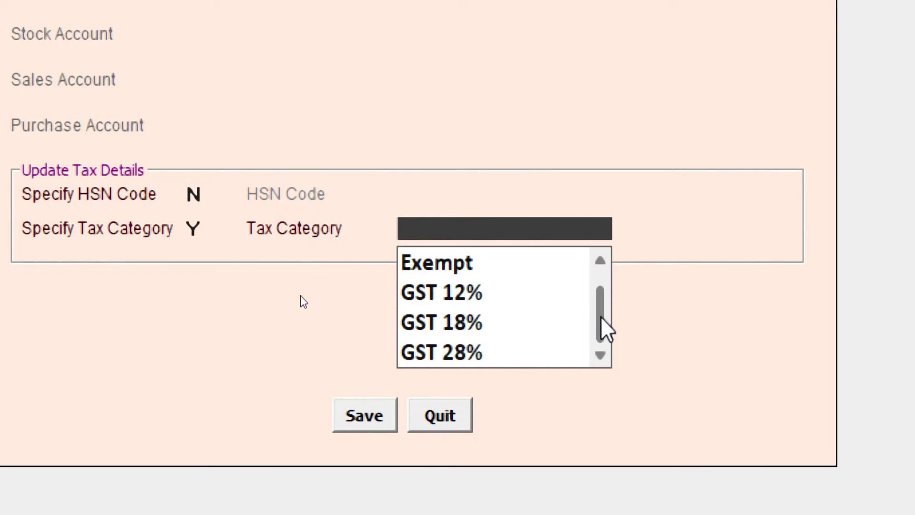
pyautogui.click(453, 329)
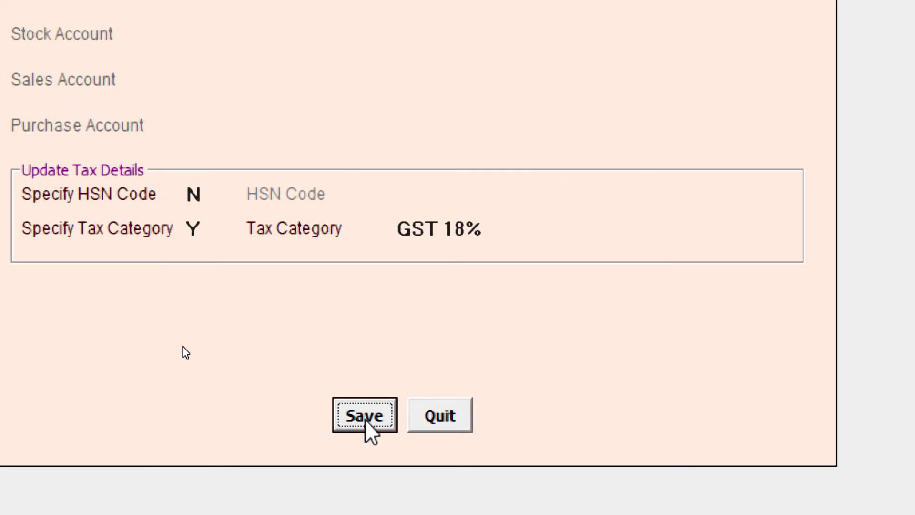
pyautogui.click(365, 415)
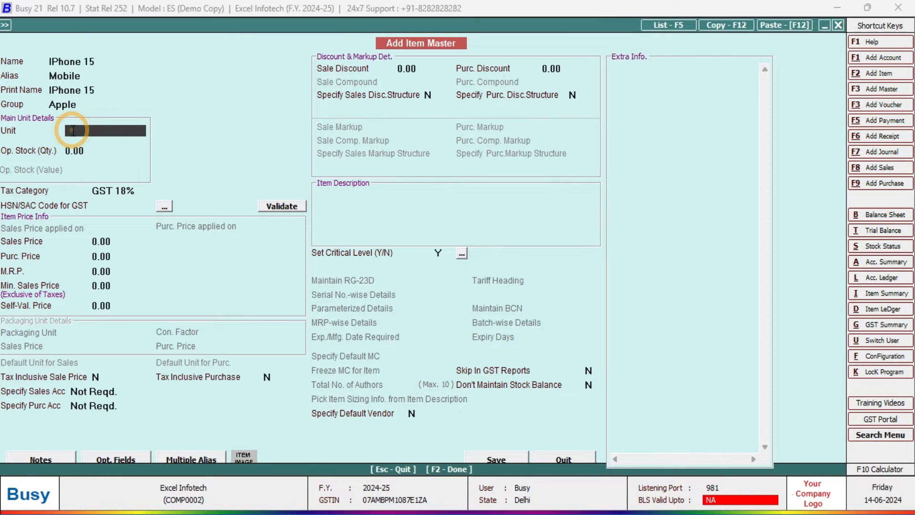
# Set the main unit of the IPhone 15 item to Pcs.
pyautogui.press('space')
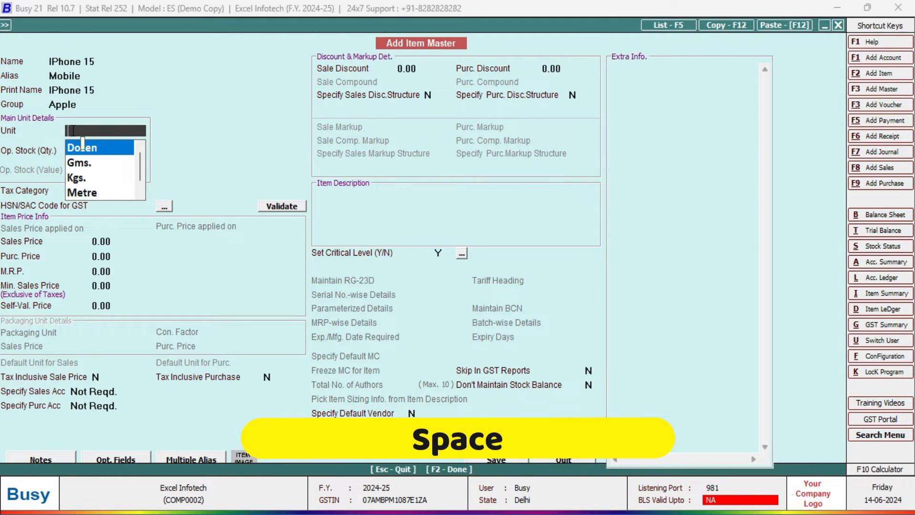
pyautogui.press('Down')
pyautogui.press('Down')
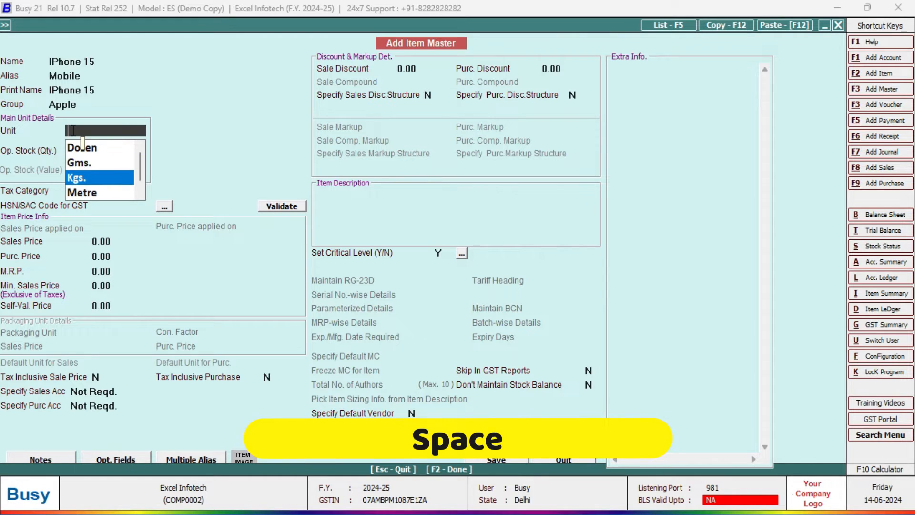
pyautogui.press('Up')
pyautogui.press('Down')
pyautogui.press('Down')
pyautogui.press('Down')
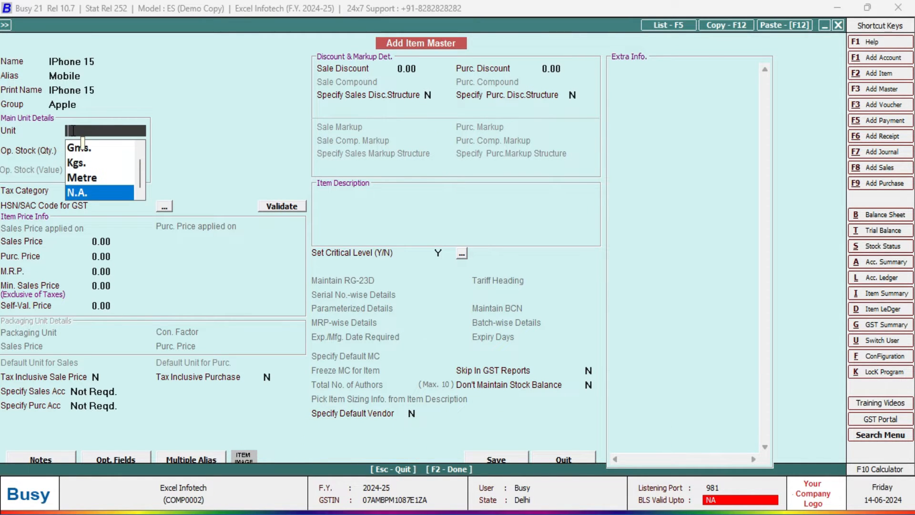
pyautogui.write('p')
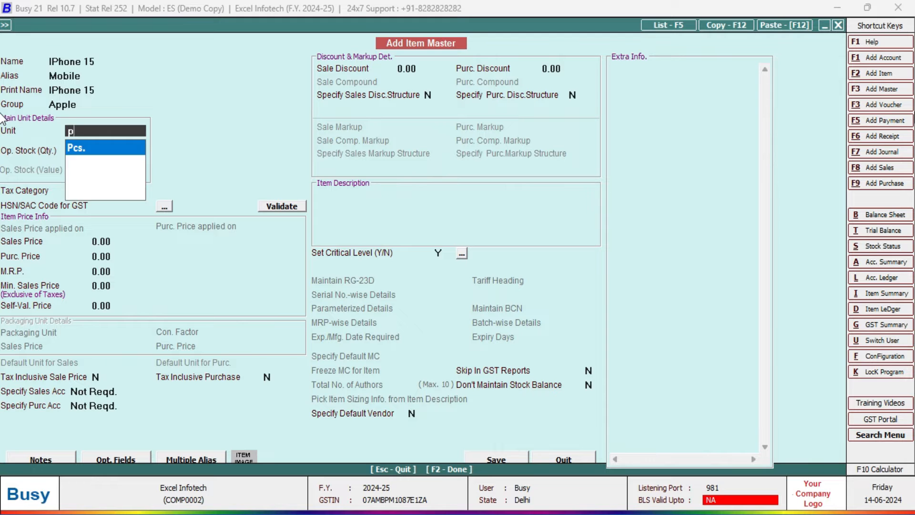
pyautogui.press('Return')
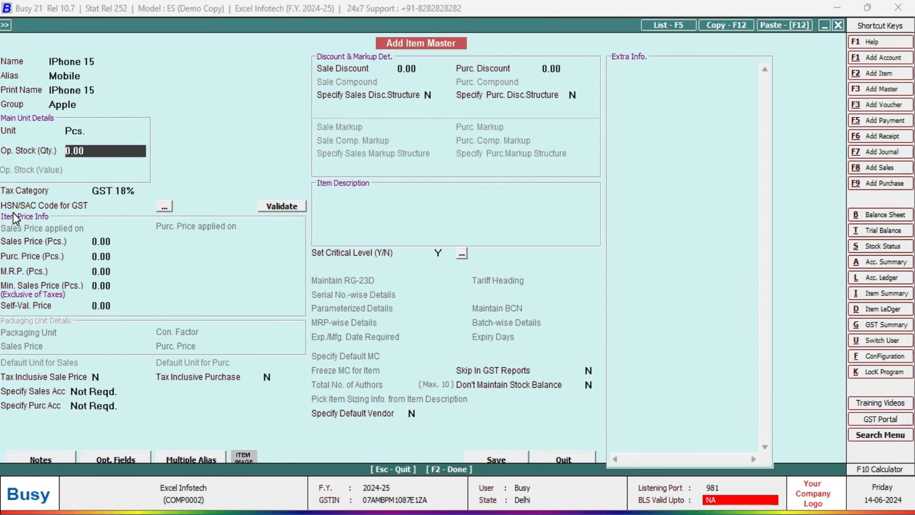
# Copy the HSN code 8517 for iPhone 15 from the Word table into the item's HSN/SAC code in Busy.
pyautogui.press('Return')
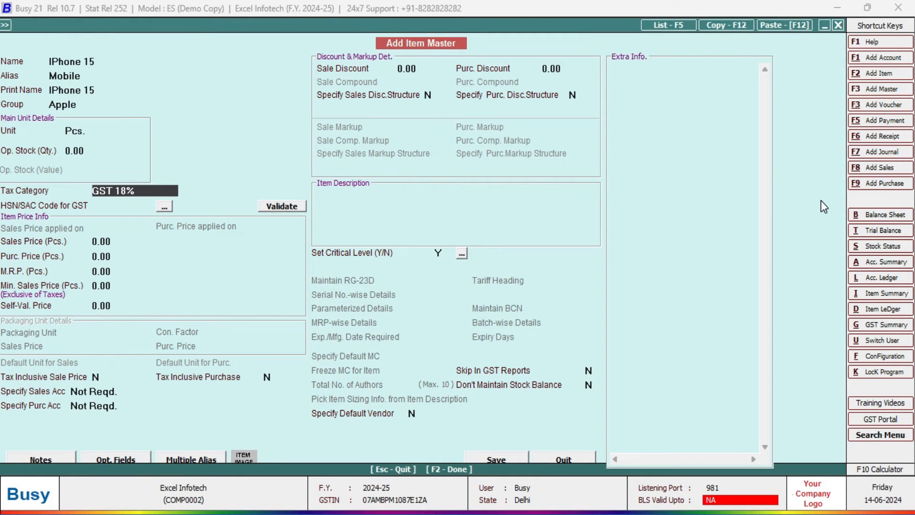
pyautogui.press('Return')
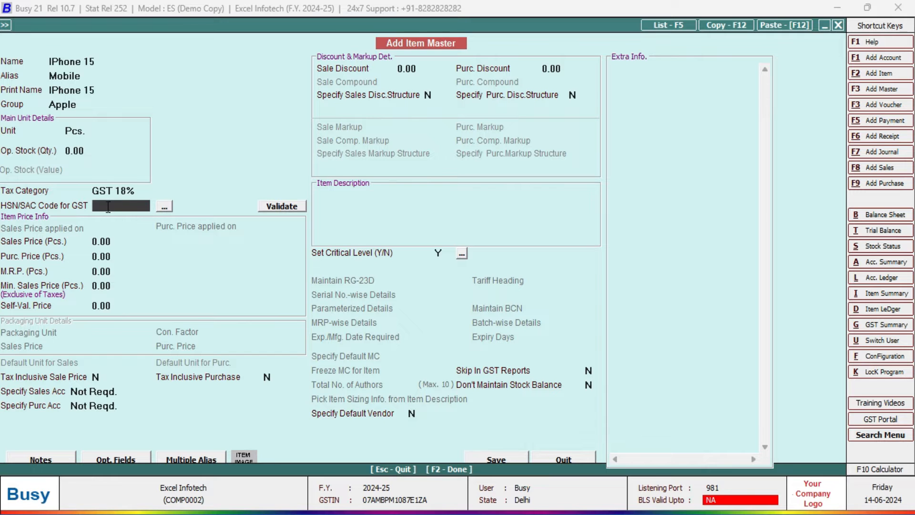
pyautogui.hotkey('alt', 'Tab')
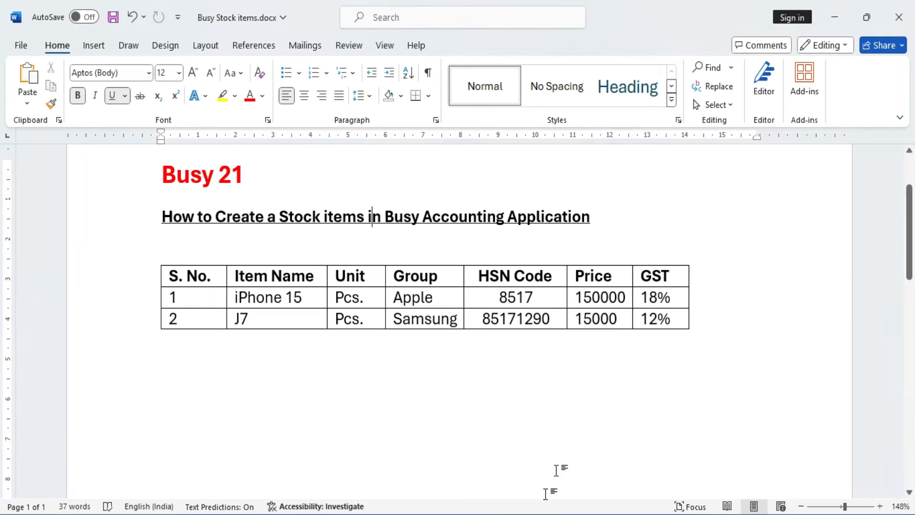
pyautogui.doubleClick(515, 298)
pyautogui.hotkey('ctrl', 'c')
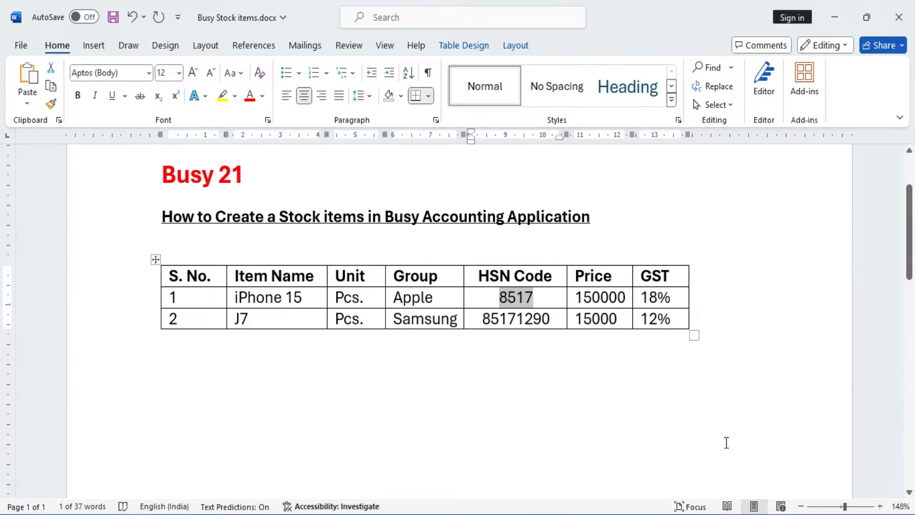
pyautogui.hotkey('alt', 'Tab')
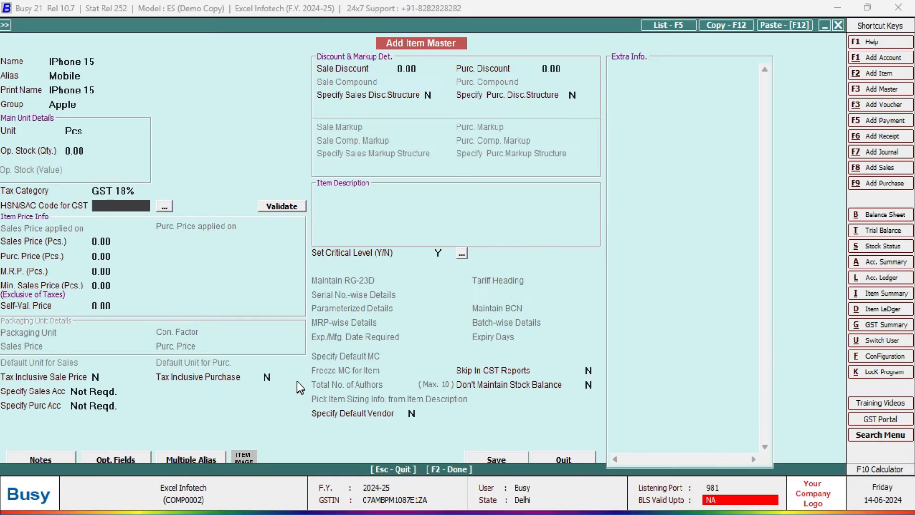
pyautogui.hotkey('ctrl', 'v')
# View the item's date-wise HSN info and validate its HSN code online, closing both windows.
pyautogui.click(164, 206)
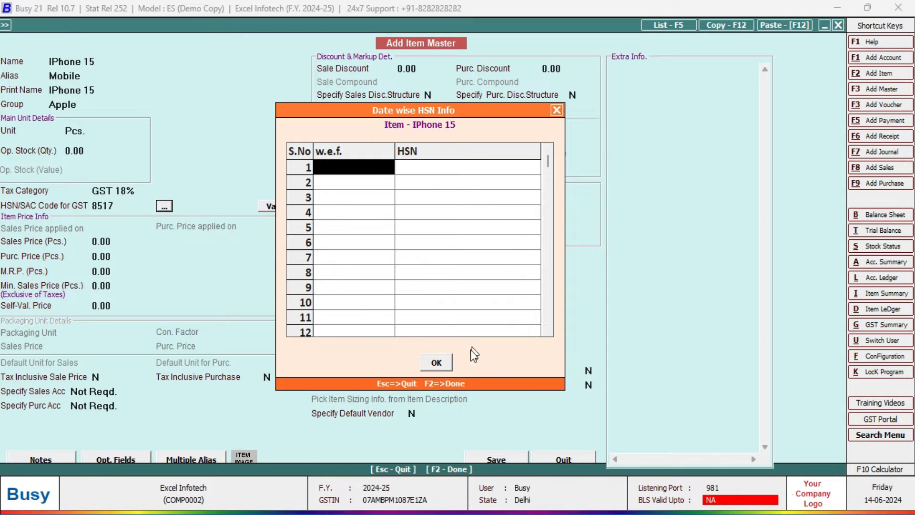
pyautogui.click(556, 110)
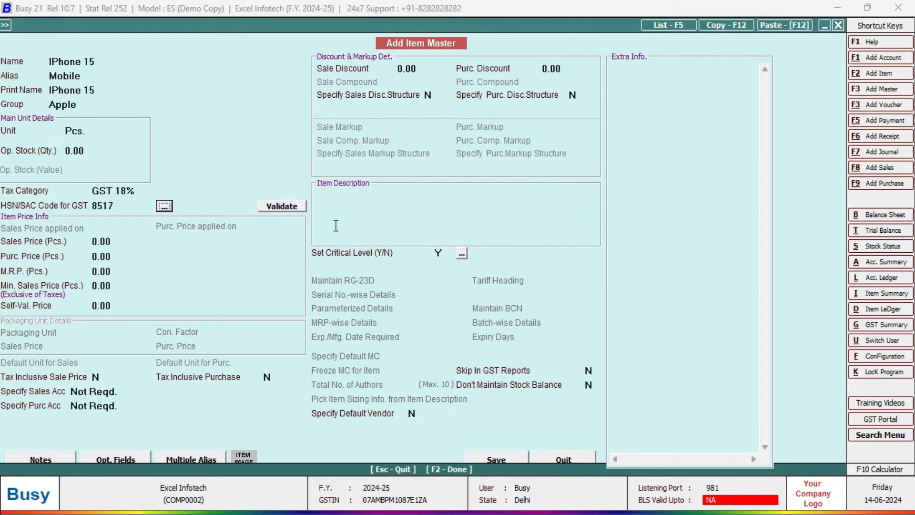
pyautogui.click(281, 207)
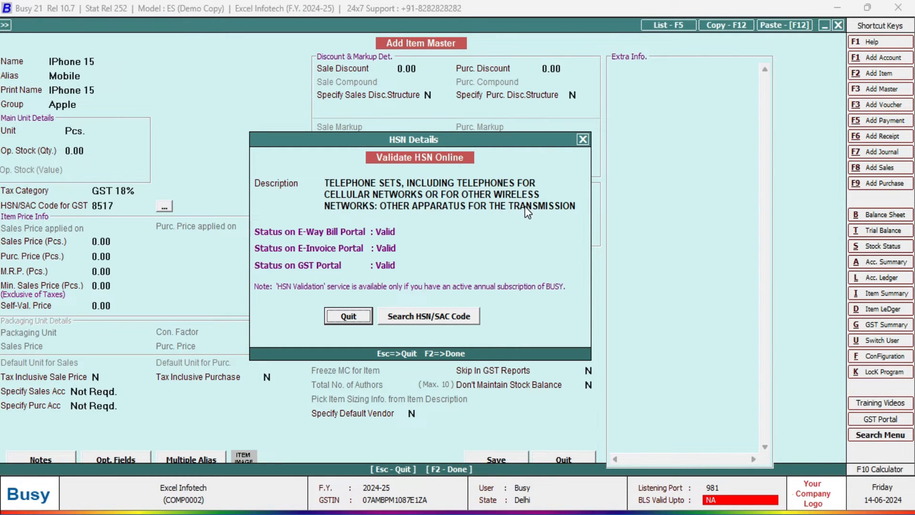
pyautogui.click(347, 317)
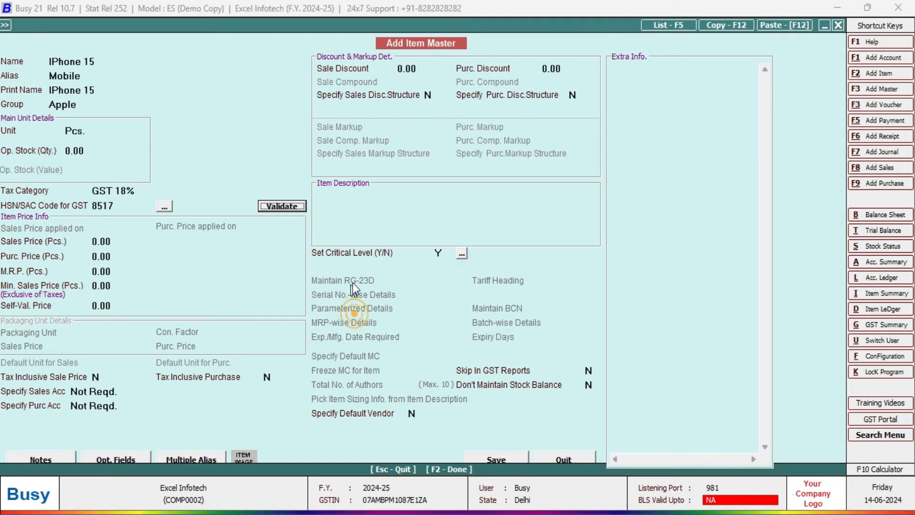
# Set the item's sales price to 1,50,000 and its purchase price to 1,20,000 per piece.
pyautogui.click(92, 246)
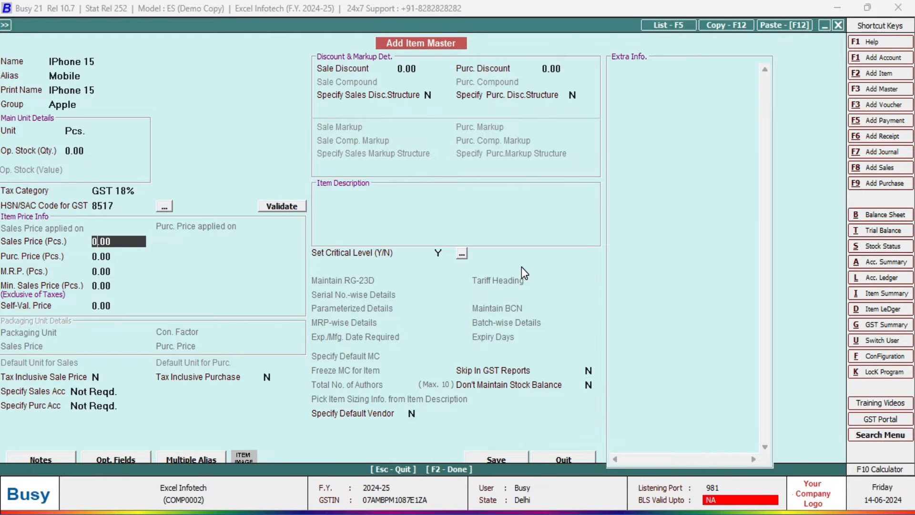
pyautogui.press('Delete')
pyautogui.write('150000')
pyautogui.press('Return')
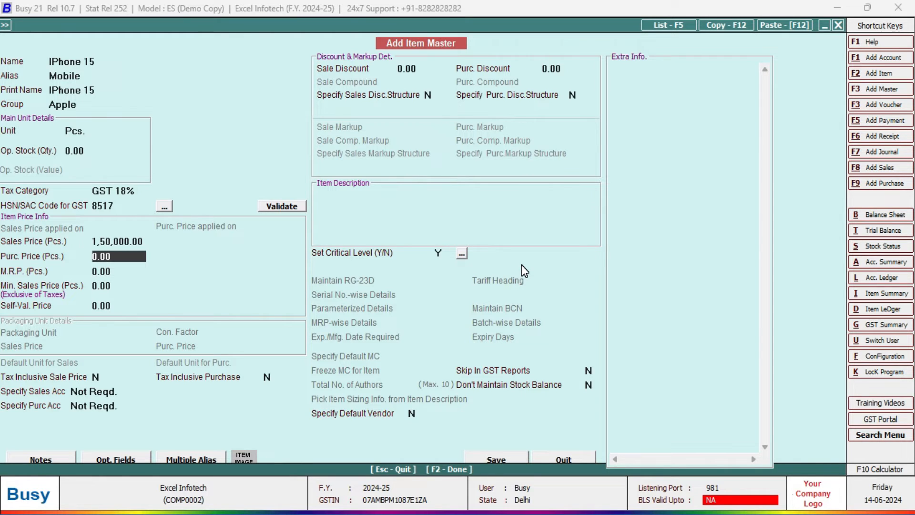
pyautogui.write('1,20,')
pyautogui.write('0000')
pyautogui.press('Return')
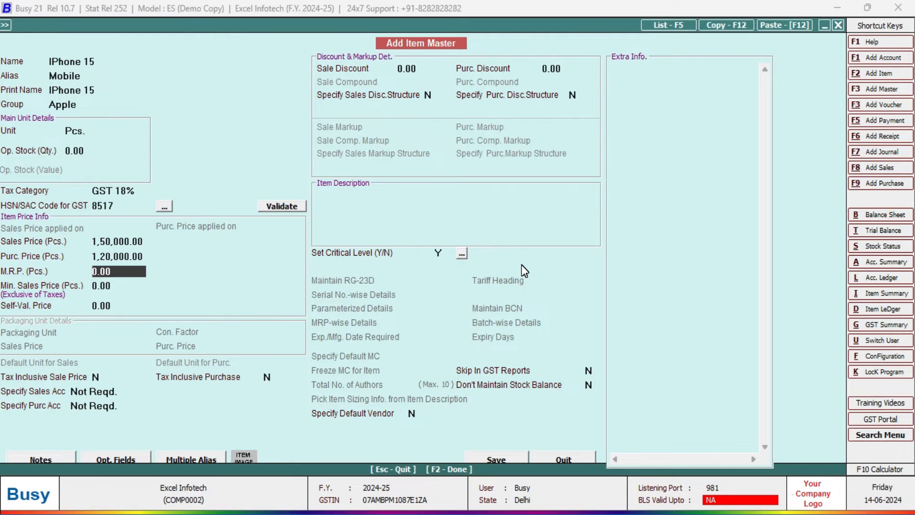
# Set the item's M.R.P. to 1,65,000 and minimum sales price to 1,45,000, leaving the self-valuation price at its default.
pyautogui.write('1,')
pyautogui.write('65,000')
pyautogui.press('Return')
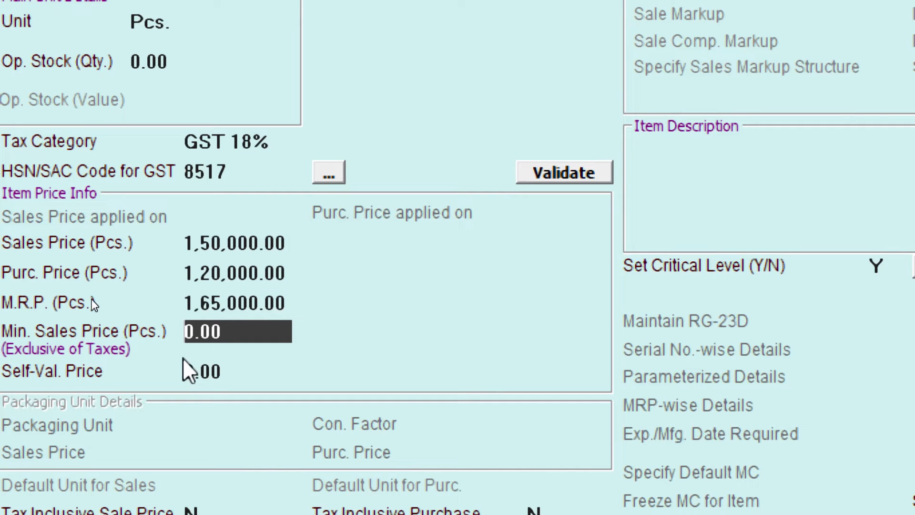
pyautogui.write('145')
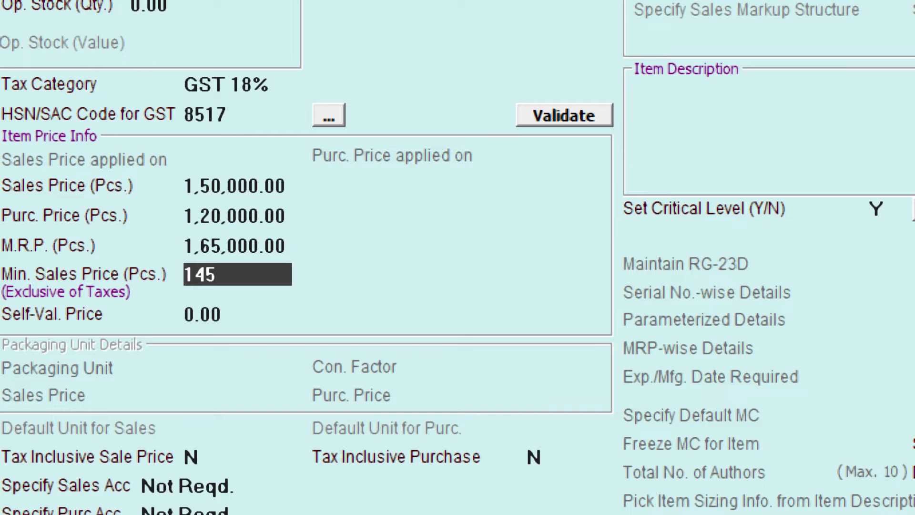
pyautogui.write('000')
pyautogui.press('Return')
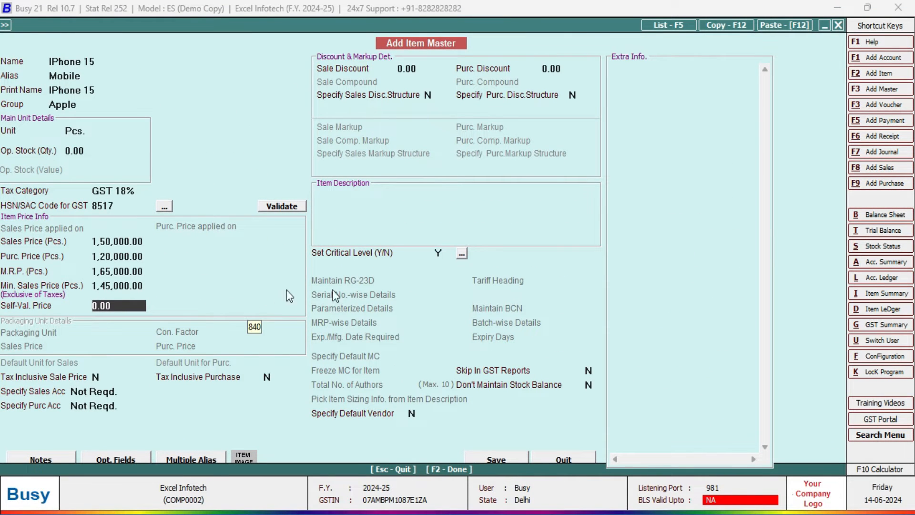
pyautogui.press('Return')
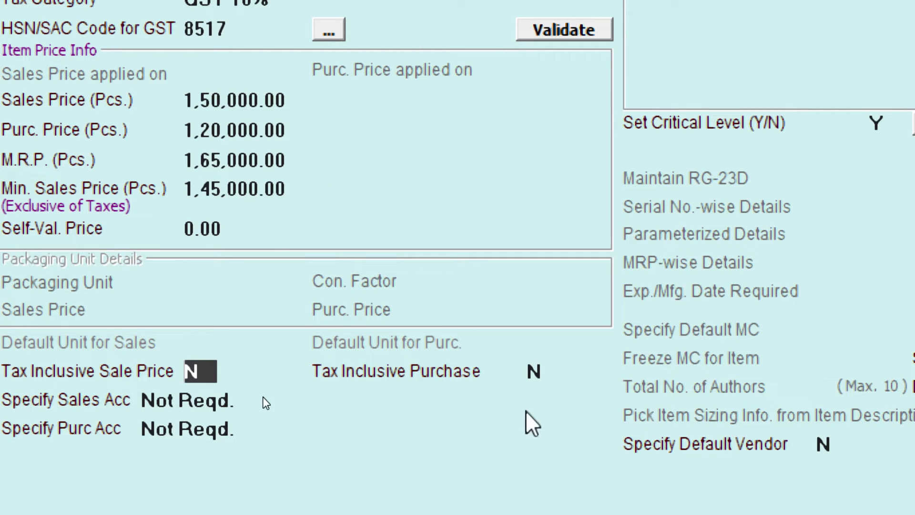
# Mark both the sale price and the purchase price of the item as tax inclusive.
pyautogui.write('Y')
pyautogui.press('Return')
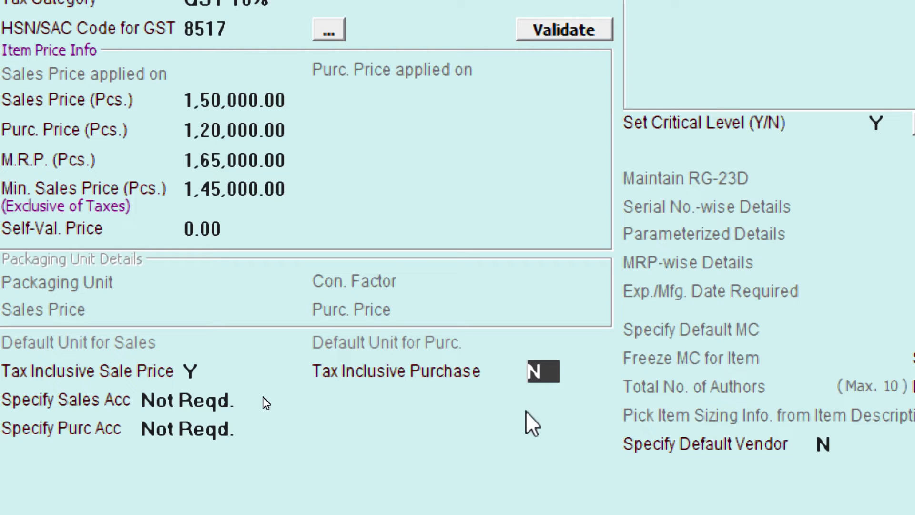
pyautogui.write('Y')
pyautogui.press('Return')
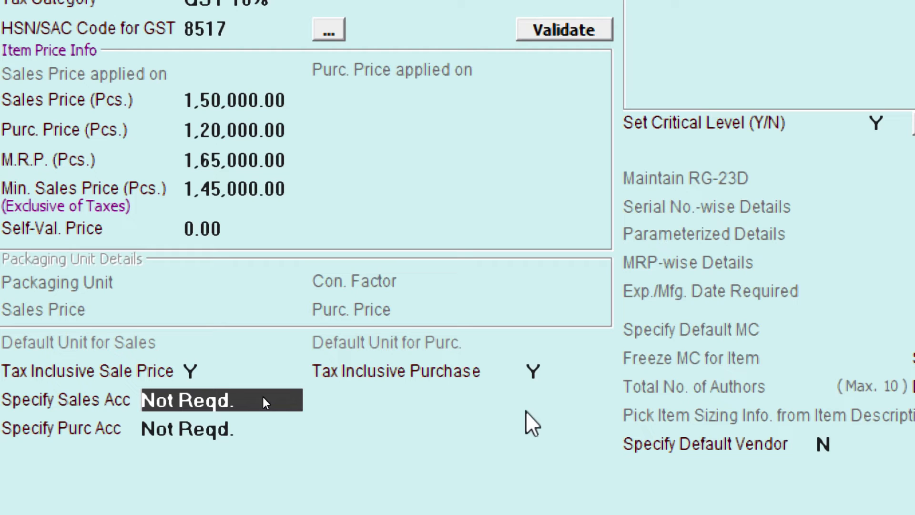
# Try the Specify Here option for the item's sales account and return the option to Not Reqd.
pyautogui.click(263, 398)
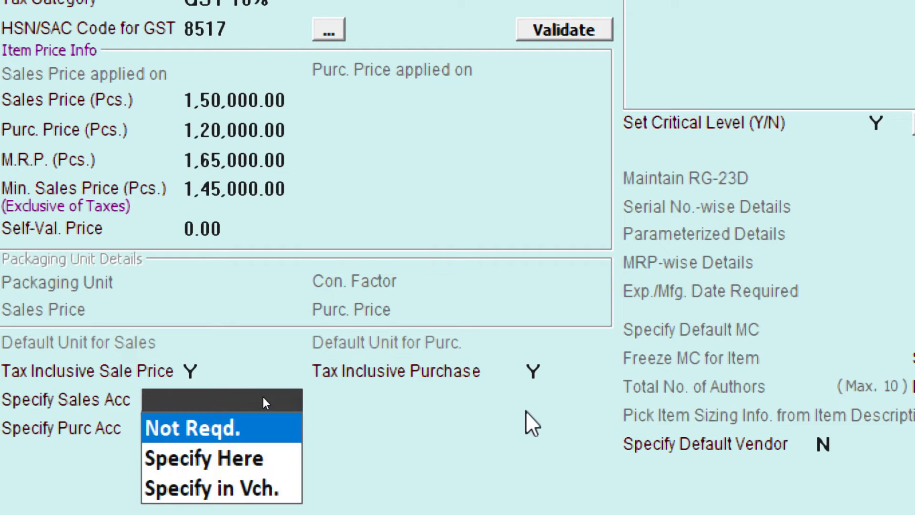
pyautogui.press('Down')
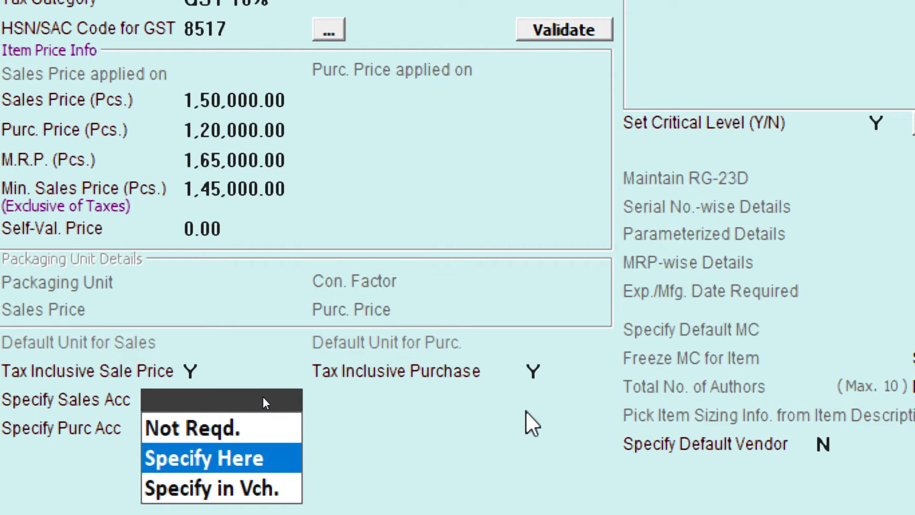
pyautogui.press('Return')
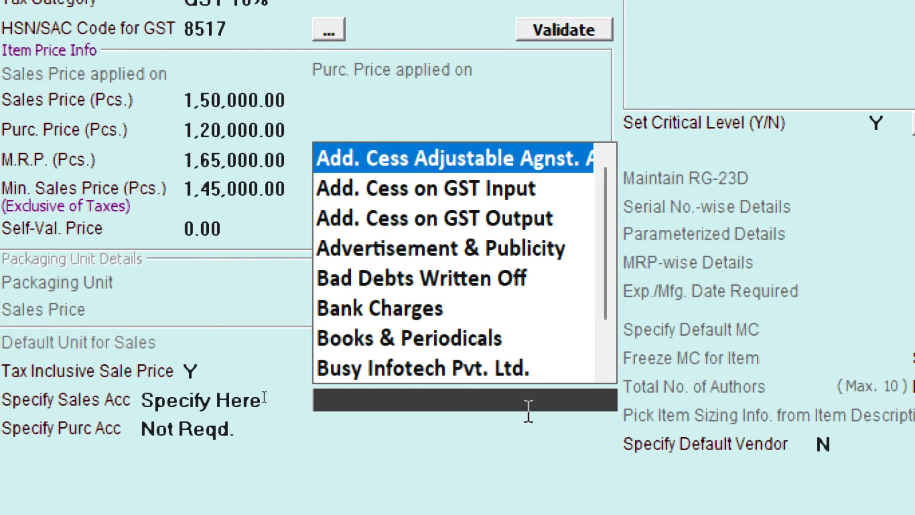
pyautogui.press('Escape')
pyautogui.press('Escape')
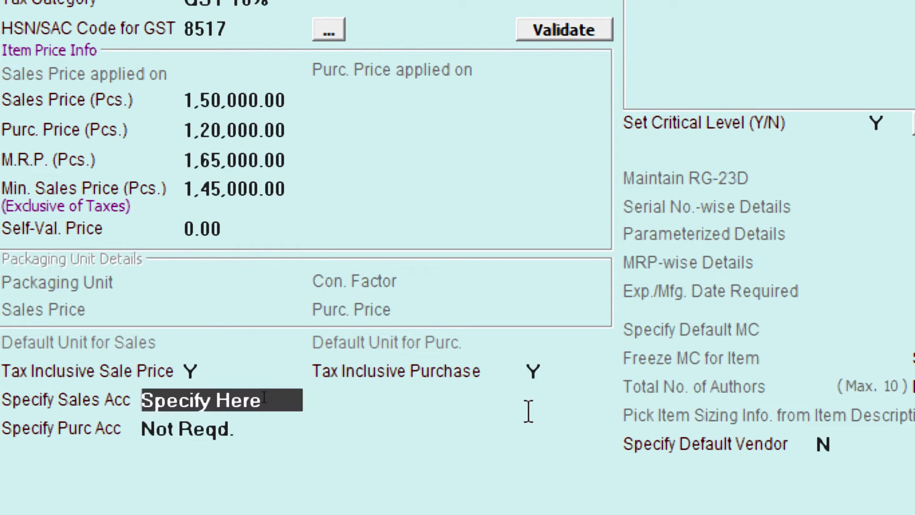
pyautogui.press('space')
pyautogui.press('Down')
pyautogui.press('Return')
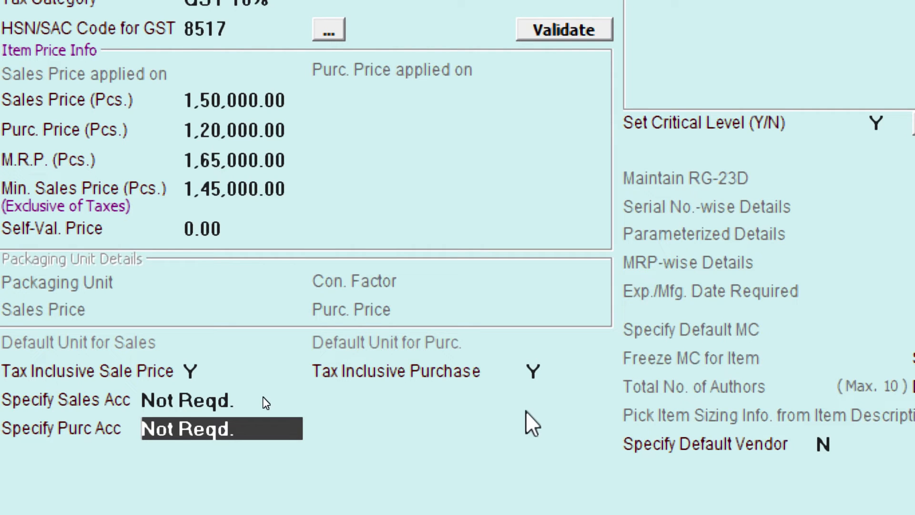
# Set the item's purchase account option to Specify Here and pick Cash from the account list.
pyautogui.press('space')
pyautogui.press('Down')
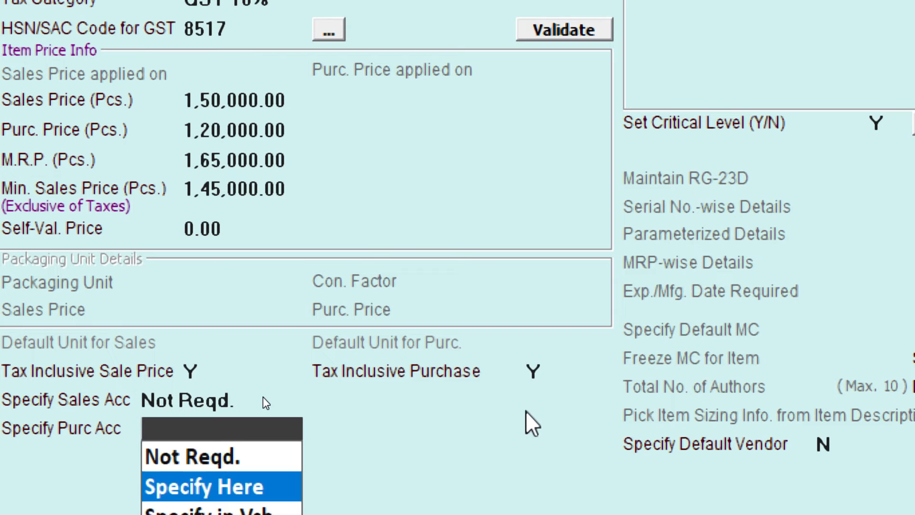
pyautogui.press('Return')
pyautogui.press('Down')
pyautogui.press('Down')
pyautogui.press('Down')
pyautogui.press('Down')
pyautogui.press('Down')
pyautogui.press('Down')
pyautogui.press('Down')
pyautogui.press('Down')
pyautogui.press('Down')
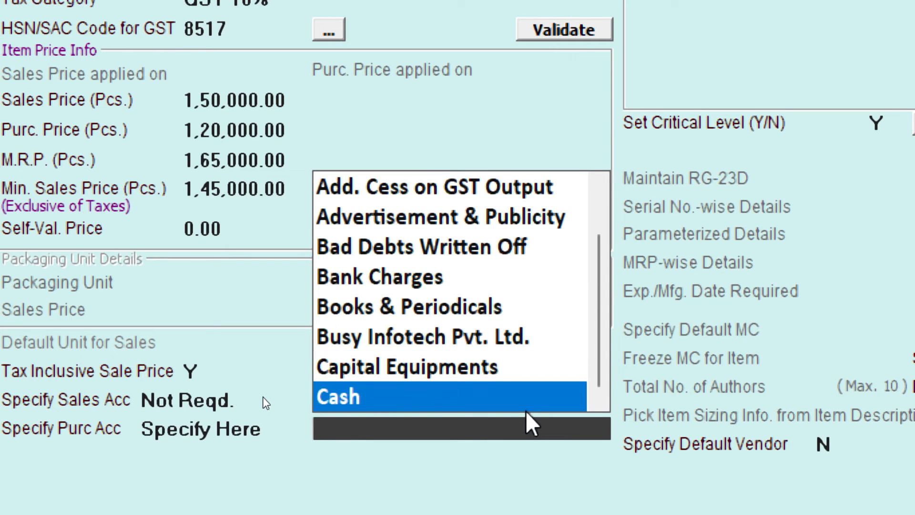
pyautogui.press('Return')
pyautogui.press('Up')
pyautogui.press('Up')
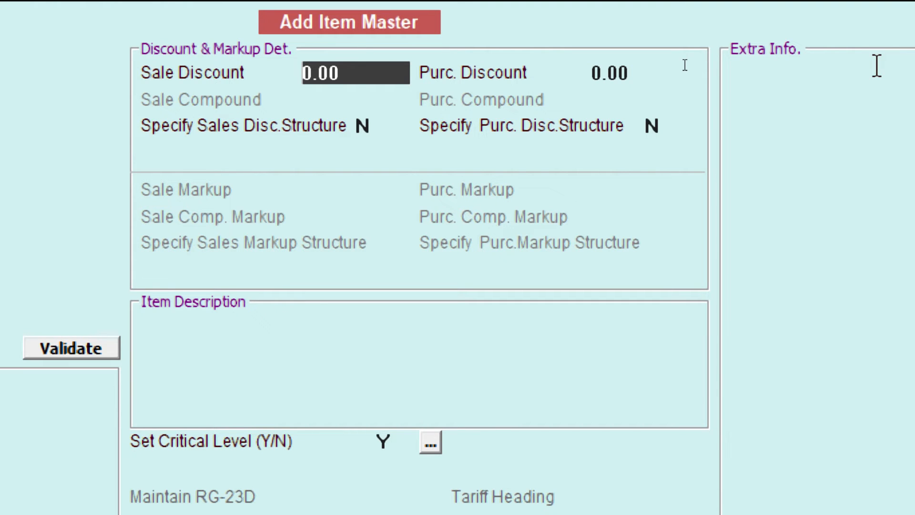
# Enter a sale discount of 1000 and a purchase discount of 1000 for the item.
pyautogui.write('1')
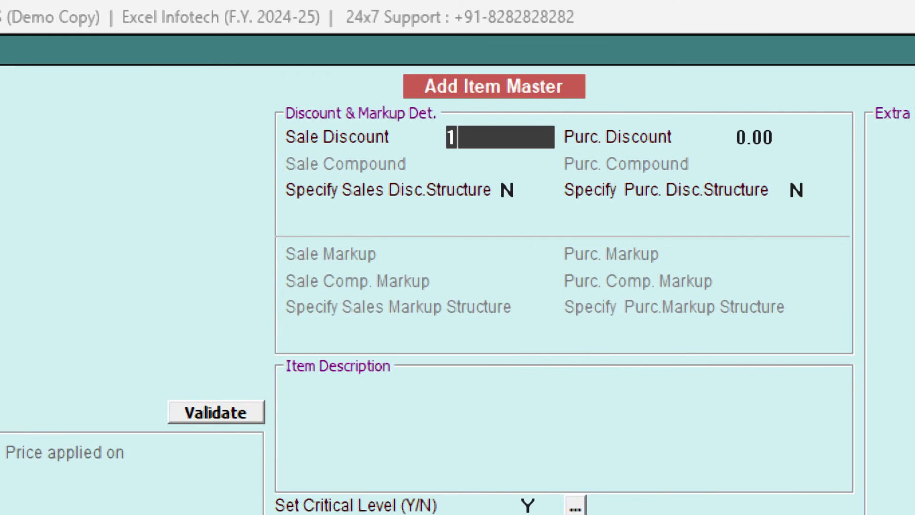
pyautogui.write('000')
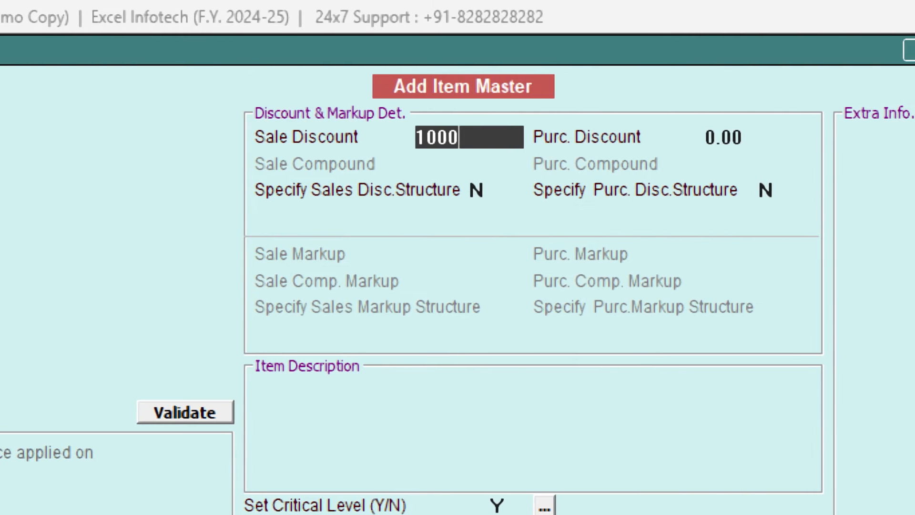
pyautogui.press('Return')
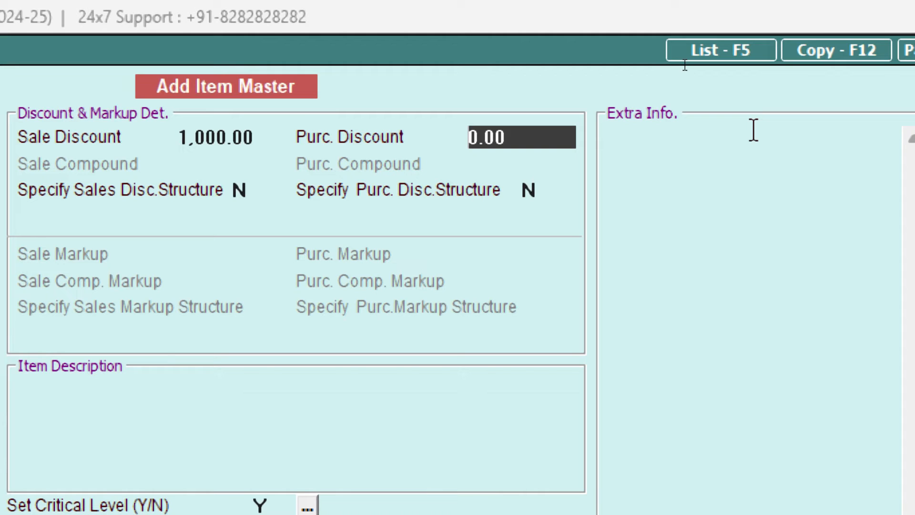
pyautogui.write('1,00')
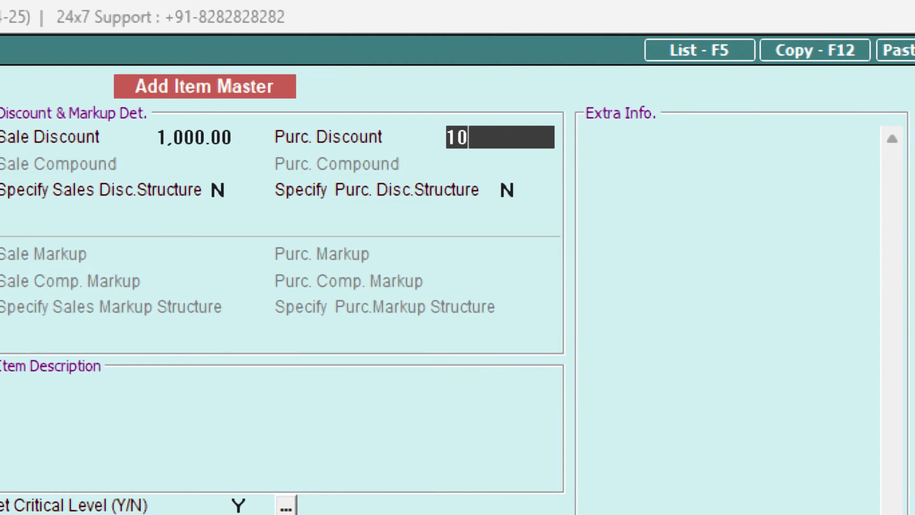
pyautogui.write('00')
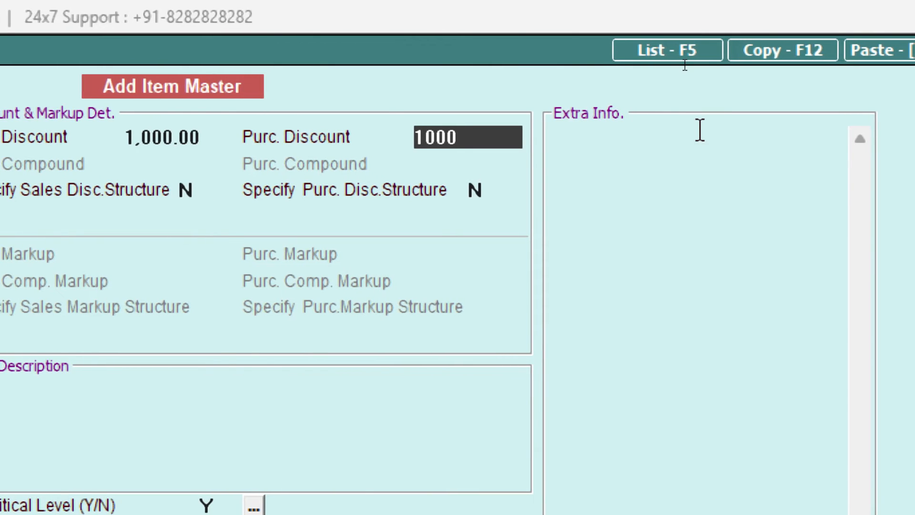
pyautogui.press('Return')
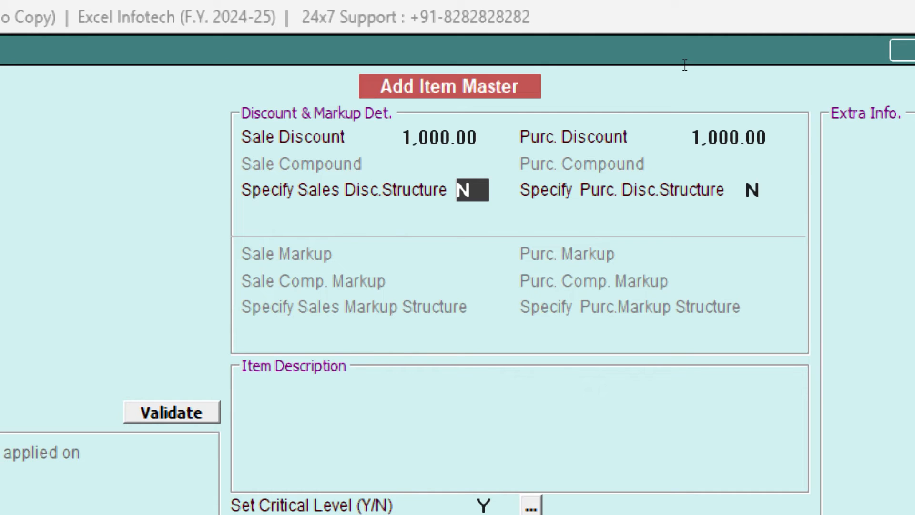
# Specify Simple Discount, % of MRP as both the sales and the purchase discount structure of the item.
pyautogui.write('Y')
pyautogui.press('Return')
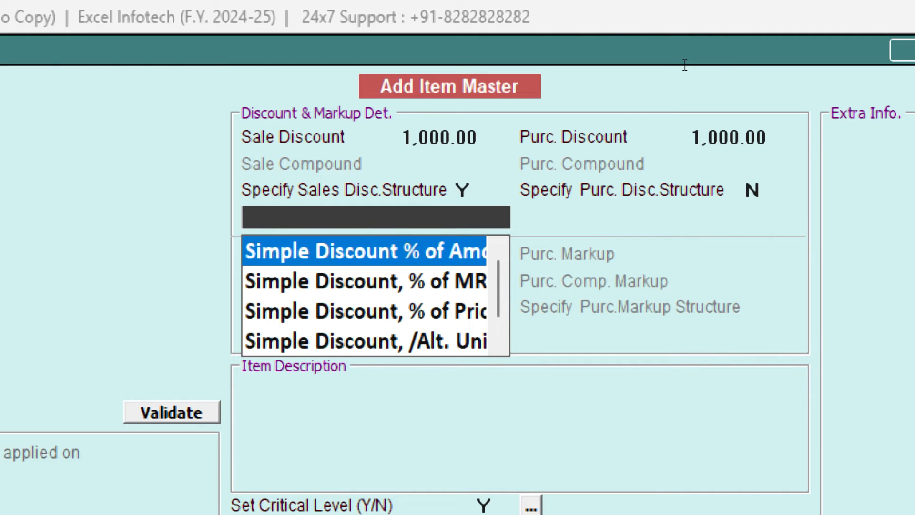
pyautogui.press('Down')
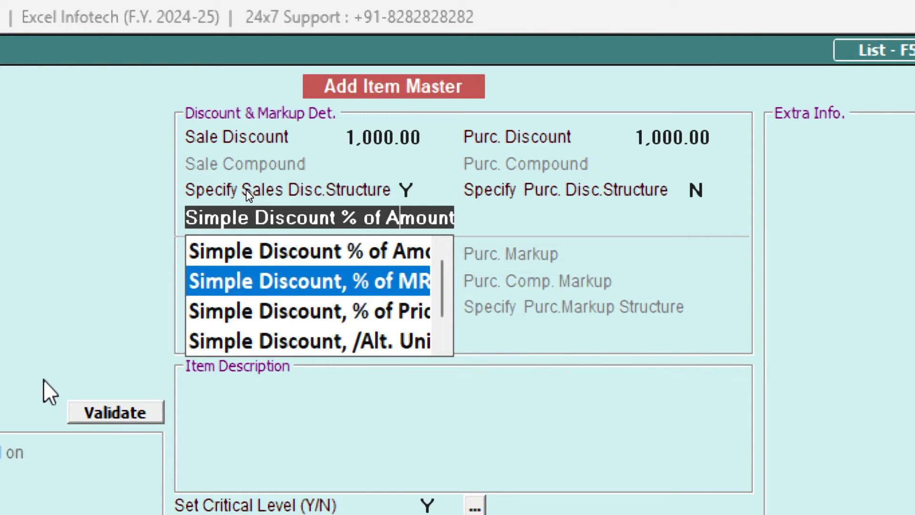
pyautogui.press('Down')
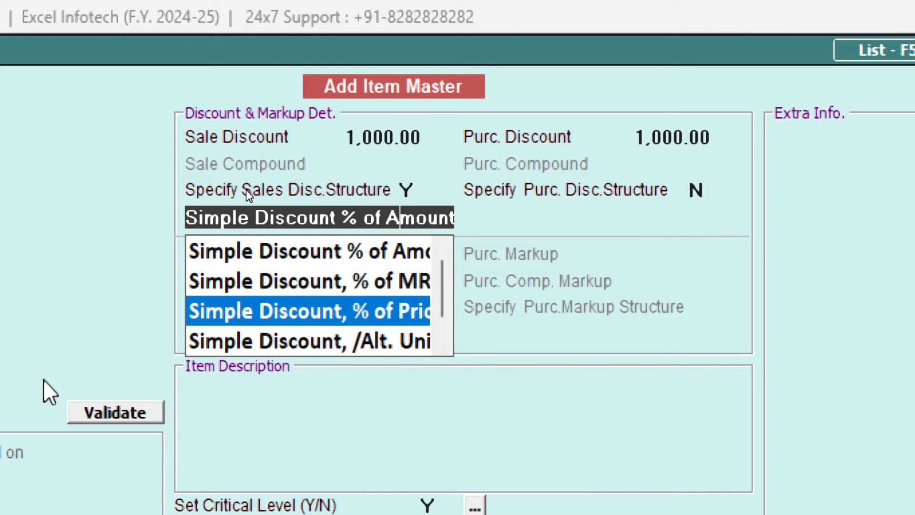
pyautogui.press('Down')
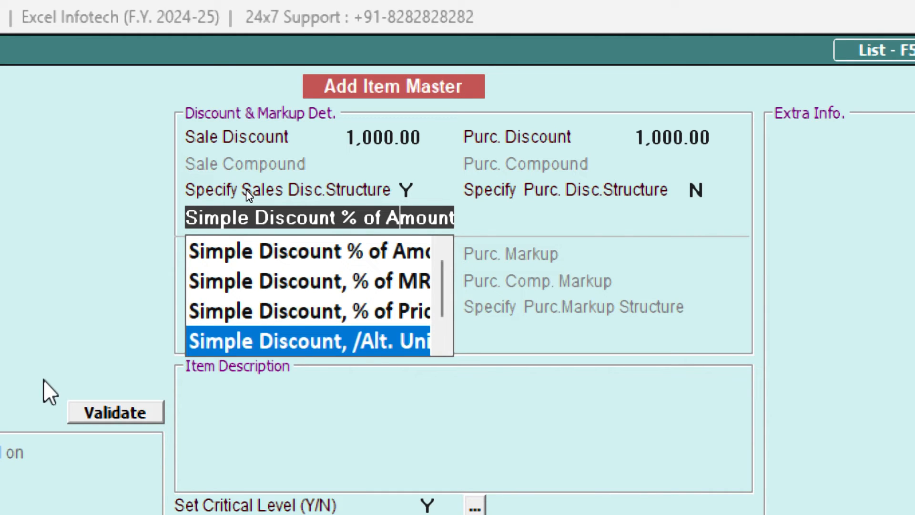
pyautogui.press('Up')
pyautogui.press('Up')
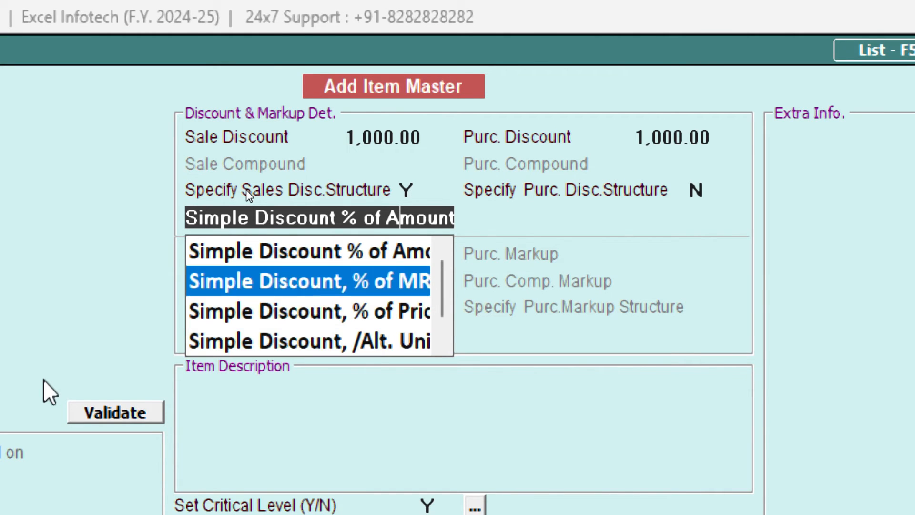
pyautogui.press('Return')
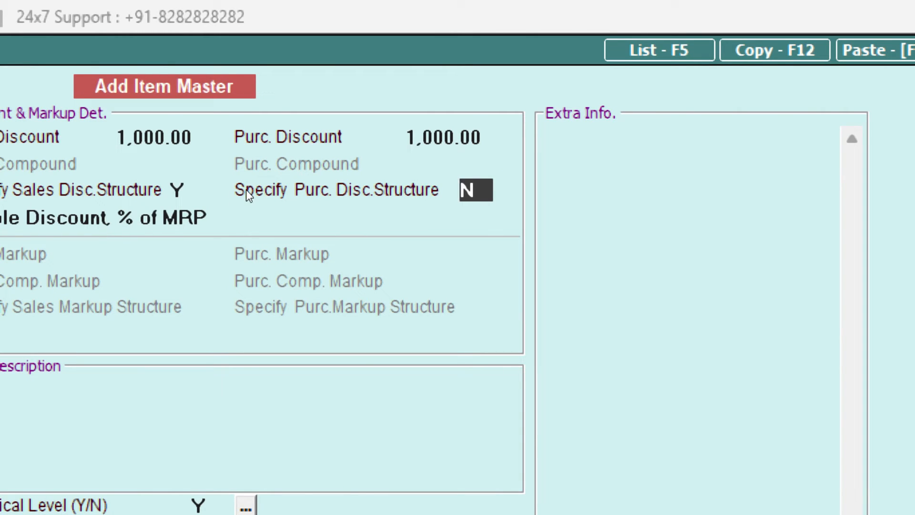
pyautogui.write('Y')
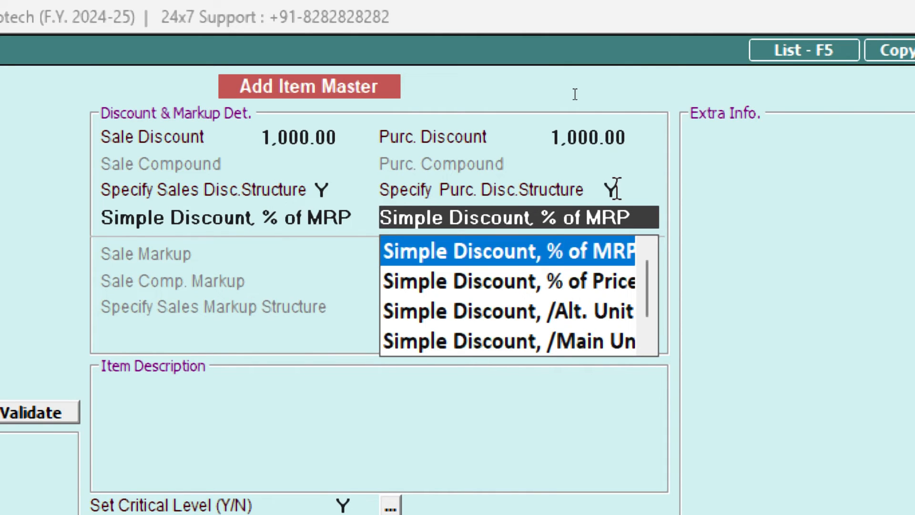
pyautogui.press('Return')
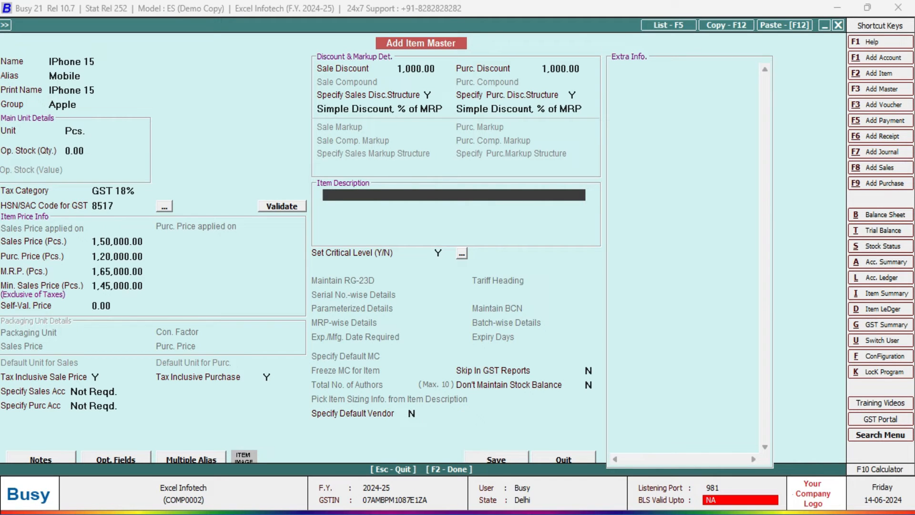
# Enter a two-line item description: 15.4 Cm / 6.1" (diagonal) All-screen OLE, and 2532x1170-pixel Resolution at 460 Ppi.
pyautogui.write('15.4 Cm / 6.1" (diagonal) All-screen OLE')
pyautogui.press('Return')
pyautogui.write('2532x1170-pixel resolution at 460 ppi')
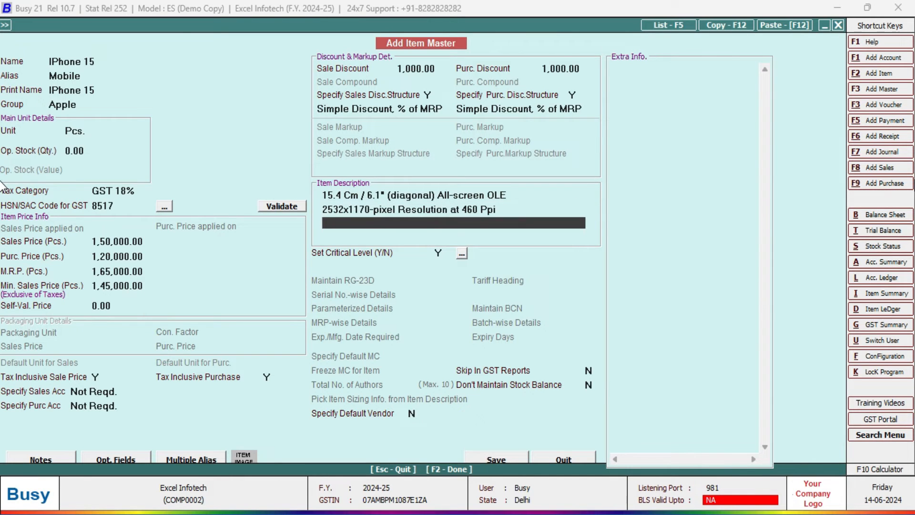
pyautogui.press('Return')
pyautogui.press('Return')
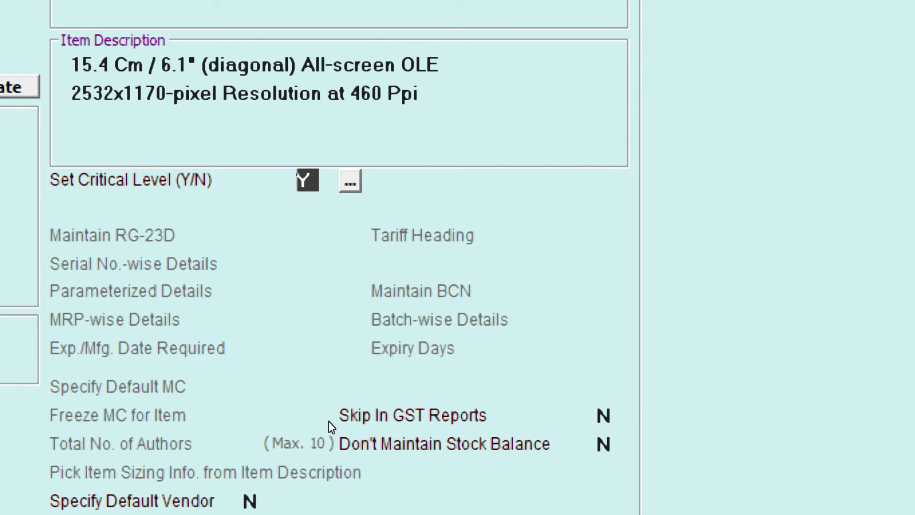
# Define the item's critical quantity levels as minimum 10, reorder 20 and maximum 30, and save the item.
pyautogui.press('Return')
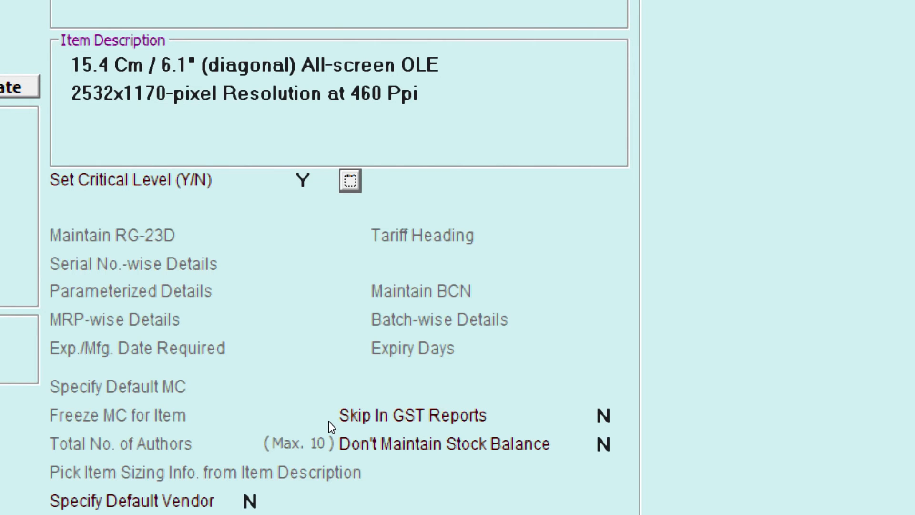
pyautogui.press('Return')
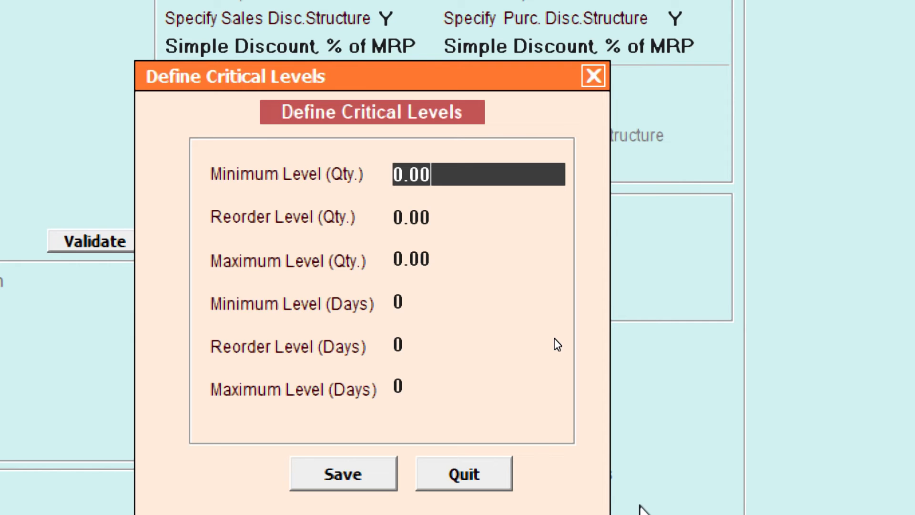
pyautogui.write('1')
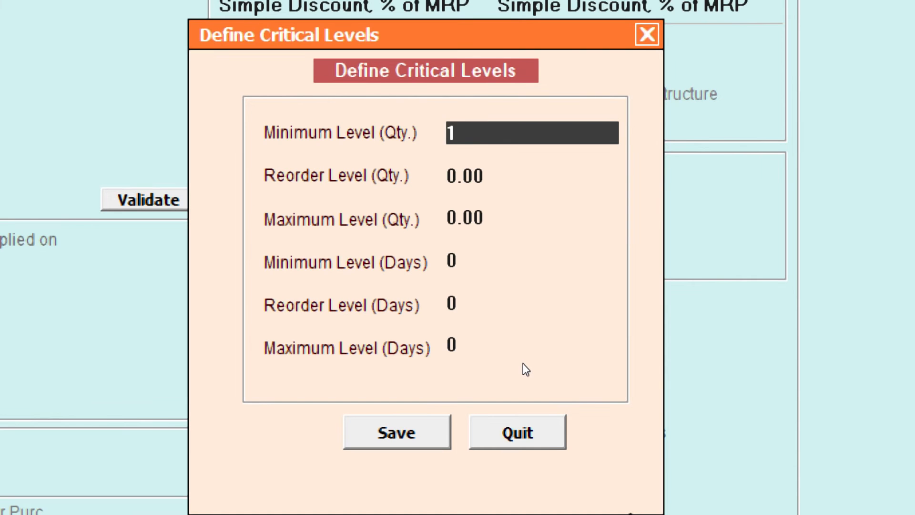
pyautogui.write('0')
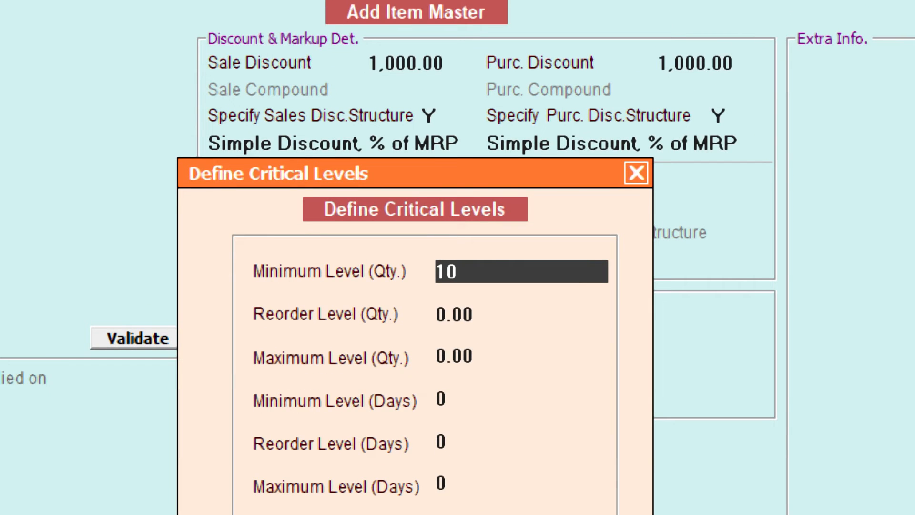
pyautogui.press('Return')
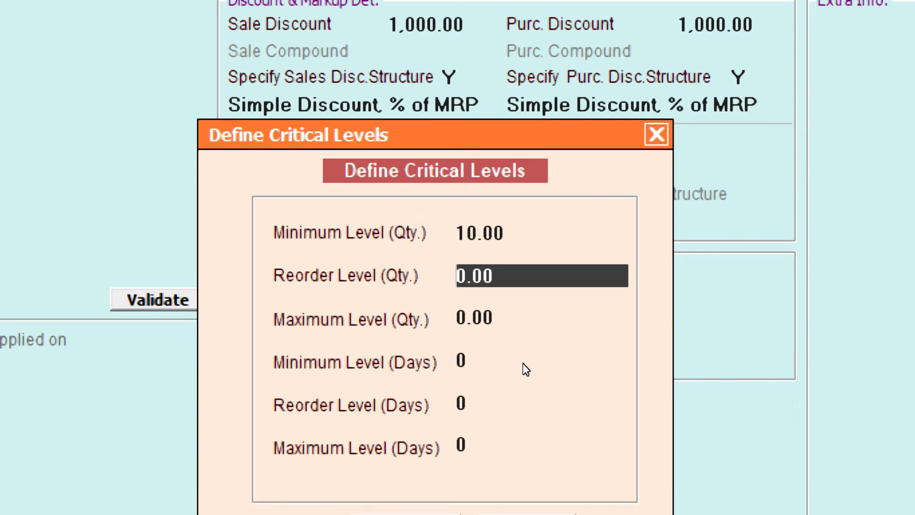
pyautogui.write('20')
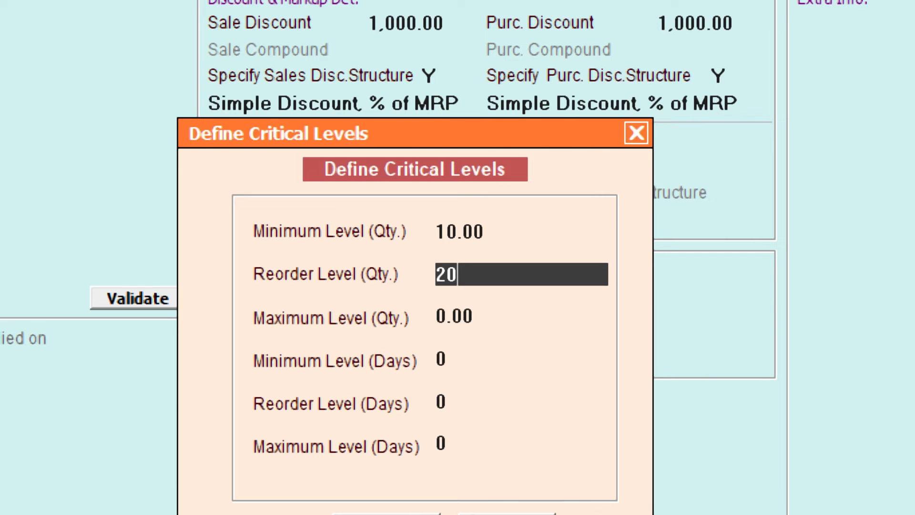
pyautogui.press('Return')
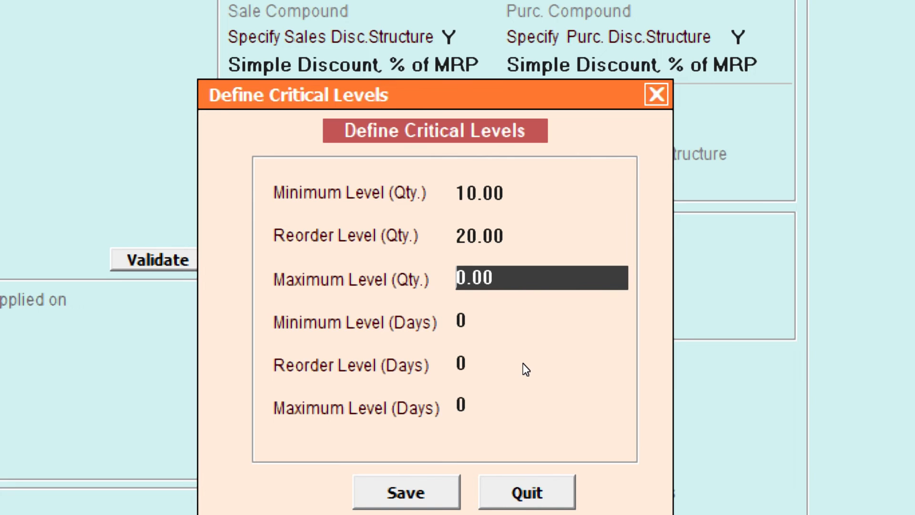
pyautogui.write('30')
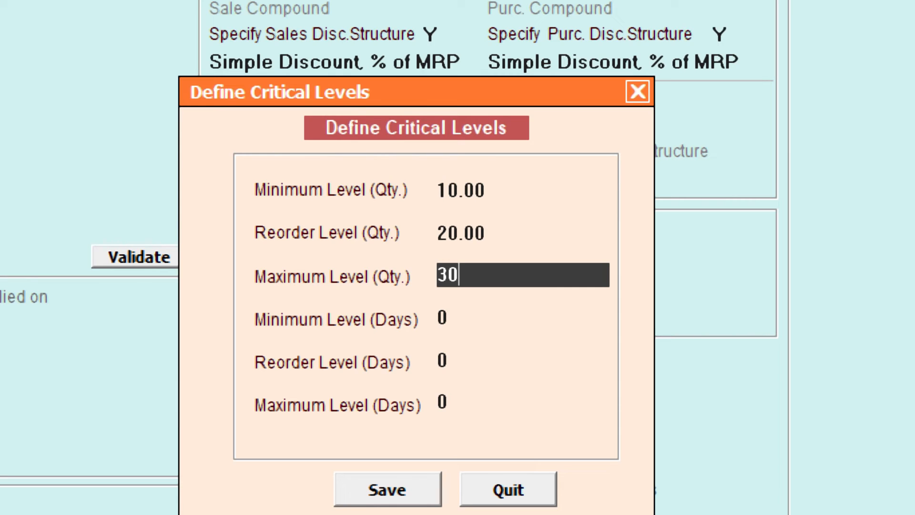
pyautogui.press('Return')
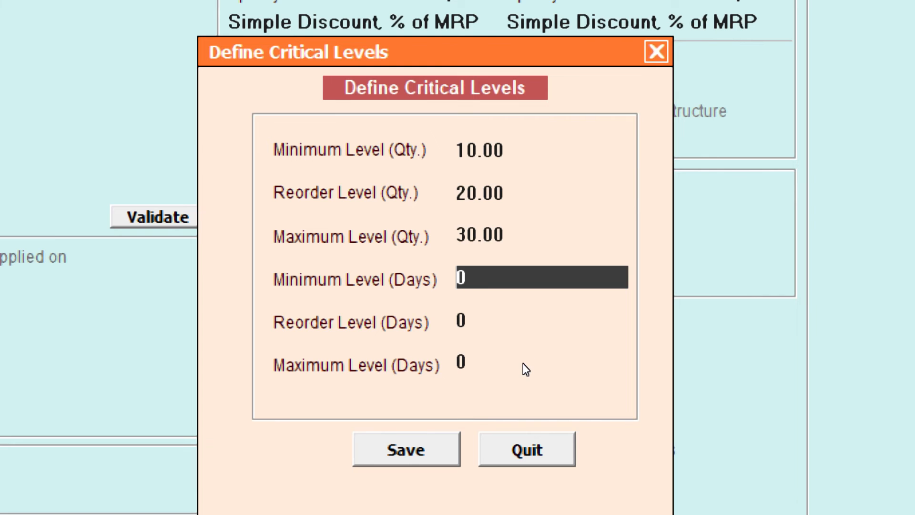
pyautogui.click(423, 457)
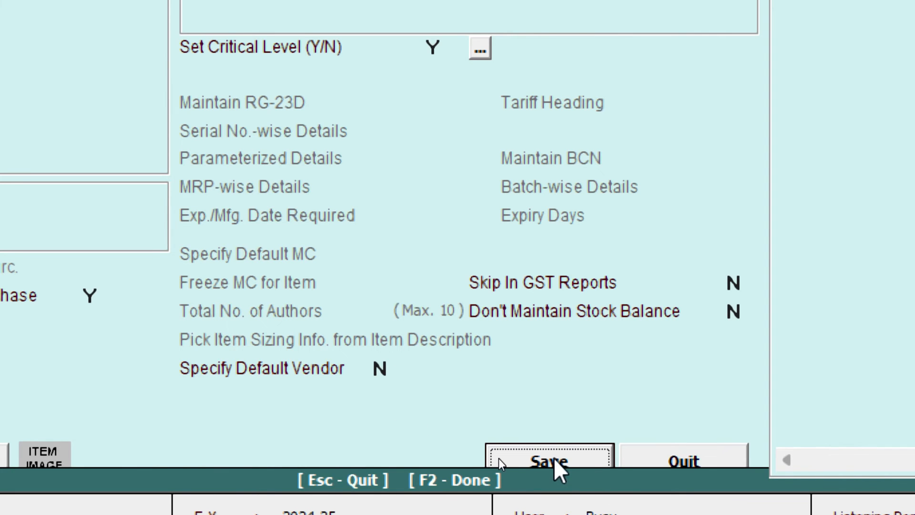
pyautogui.click(498, 458)
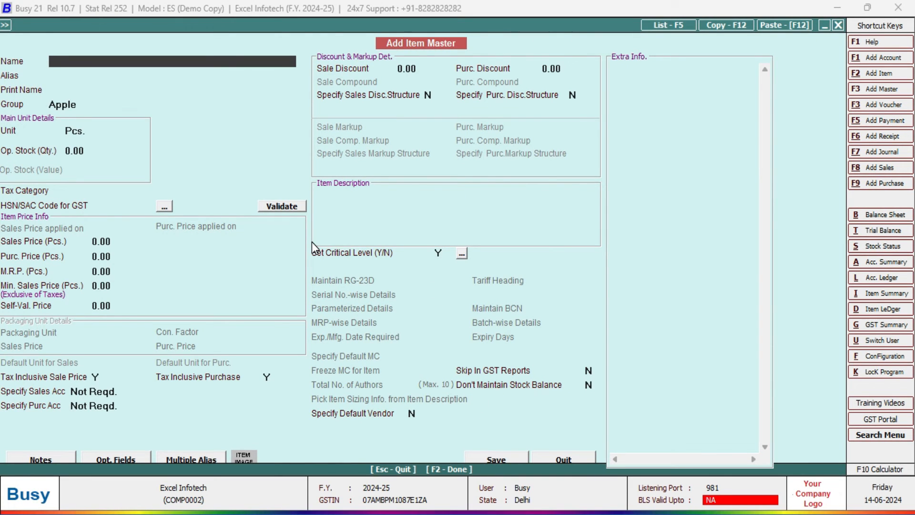
# Switch to the Word document and check the group of the J7 item in the stock items table.
pyautogui.hotkey('alt', 'Tab')
pyautogui.click(522, 371)
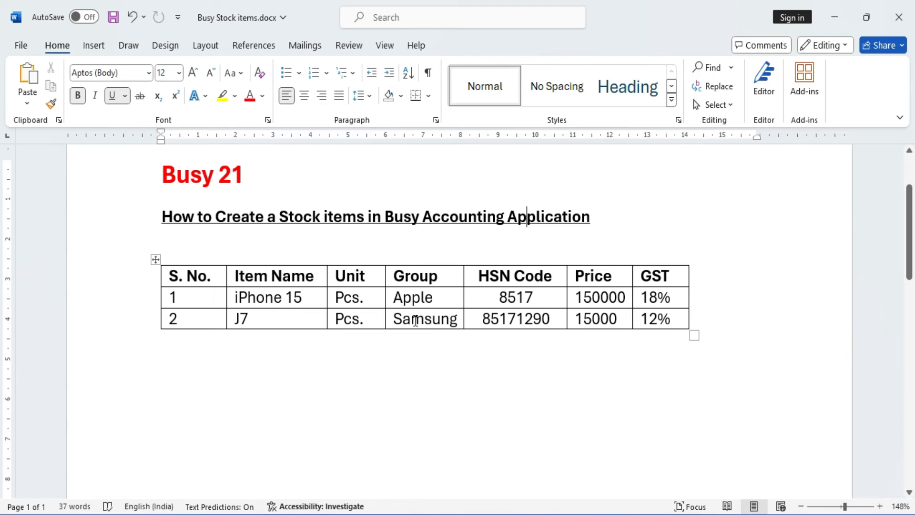
pyautogui.doubleClick(430, 320)
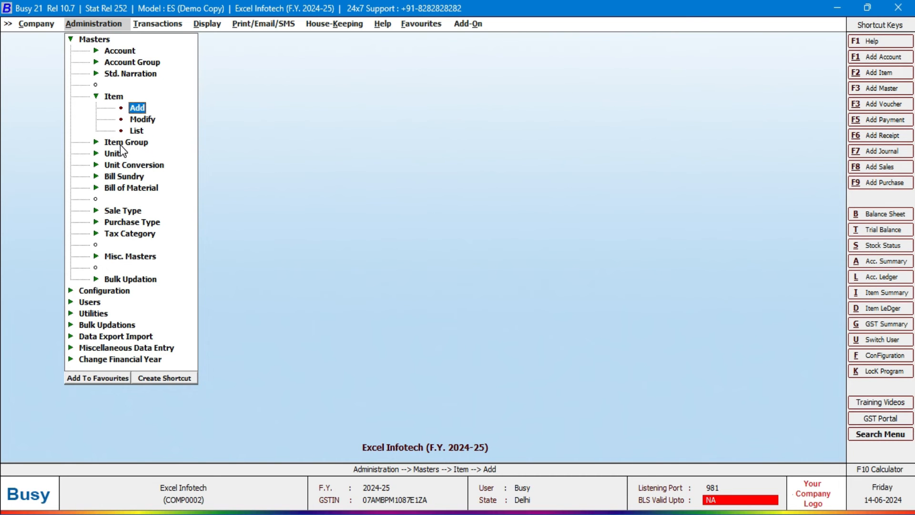
# Switch to Busy 21 and start a new item group named Samsung, marked as a primary group.
pyautogui.click(125, 143)
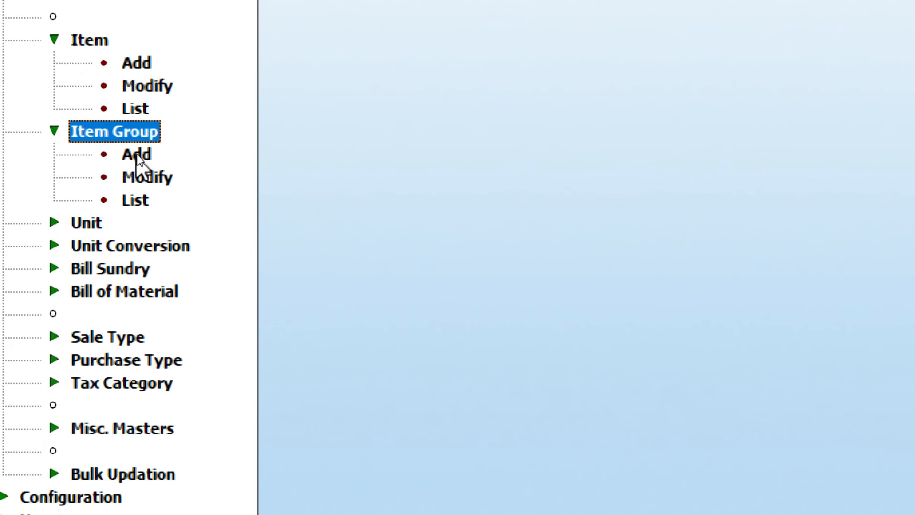
pyautogui.click(138, 154)
pyautogui.click(137, 154)
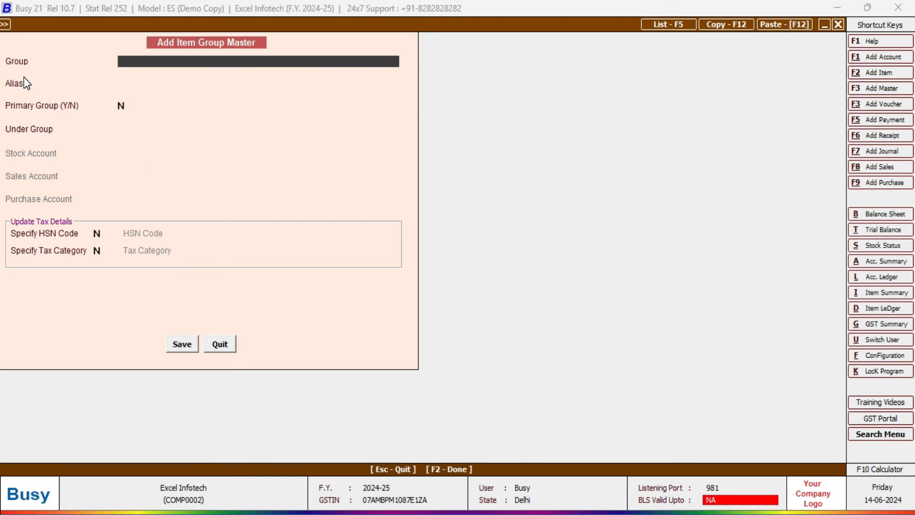
pyautogui.write('Samsung')
pyautogui.press('Return')
pyautogui.press('Return')
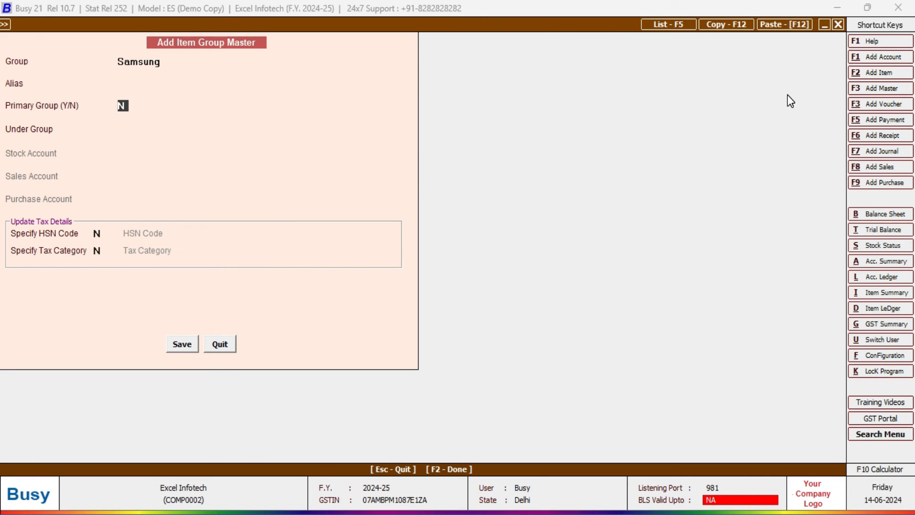
pyautogui.write('Y')
pyautogui.press('Return')
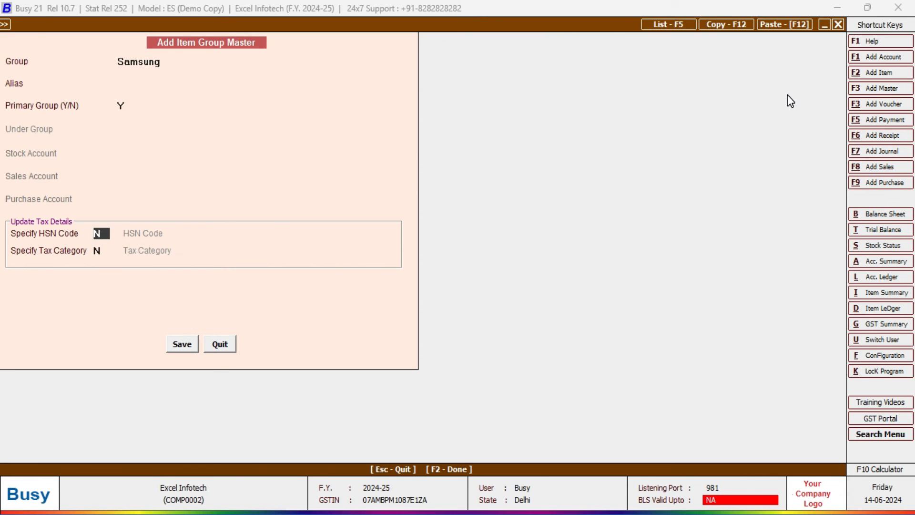
# Specify GST 12% as the Samsung group's tax category without an HSN code, save the group and close the form.
pyautogui.press('Return')
pyautogui.write('Y')
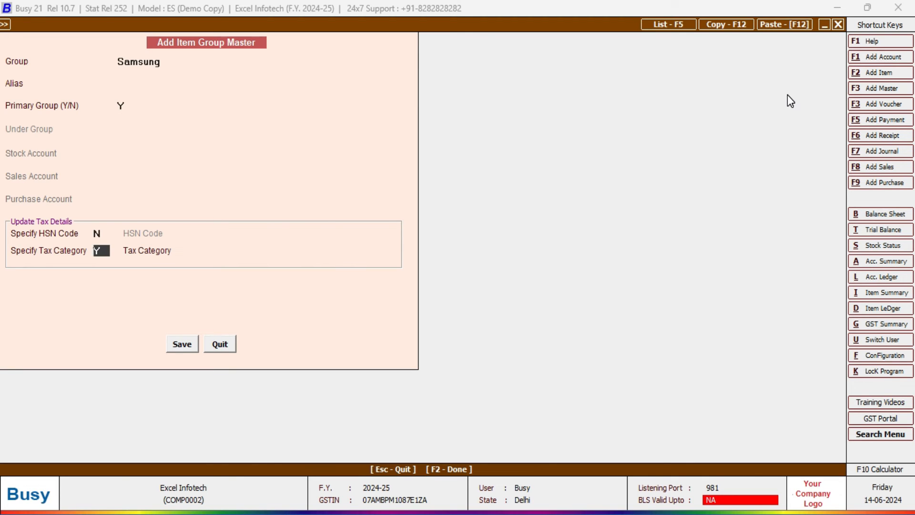
pyautogui.press('Return')
pyautogui.press('Down')
pyautogui.press('Down')
pyautogui.press('Return')
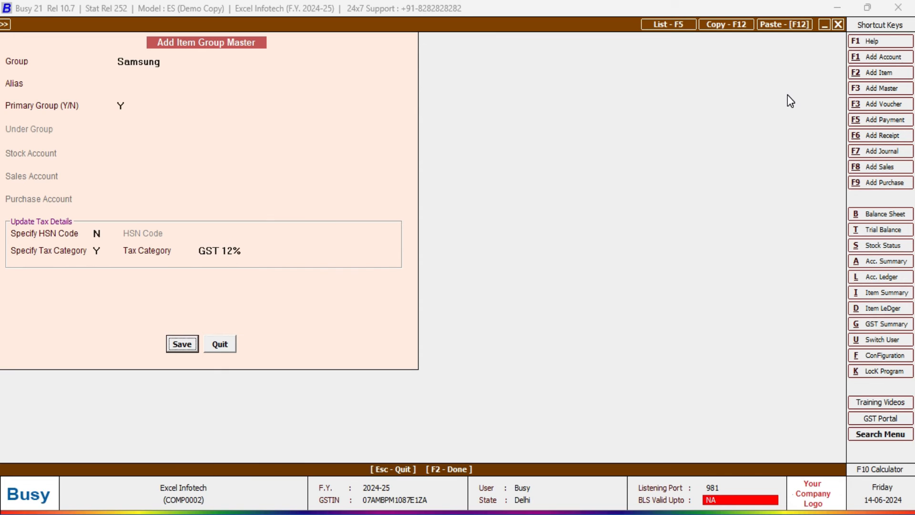
pyautogui.click(187, 342)
pyautogui.press('Escape')
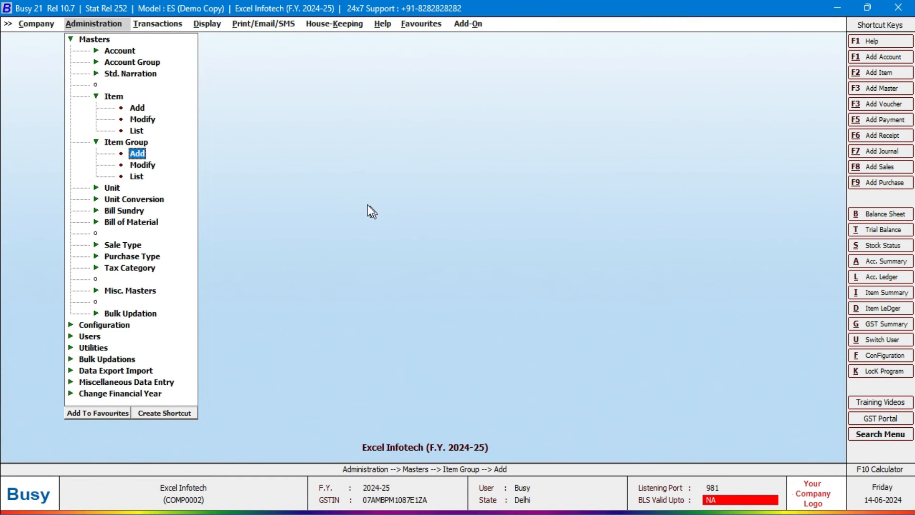
# Start a new item named J7, keep its alias blank, and assign it to the Samsung group.
pyautogui.click(139, 108)
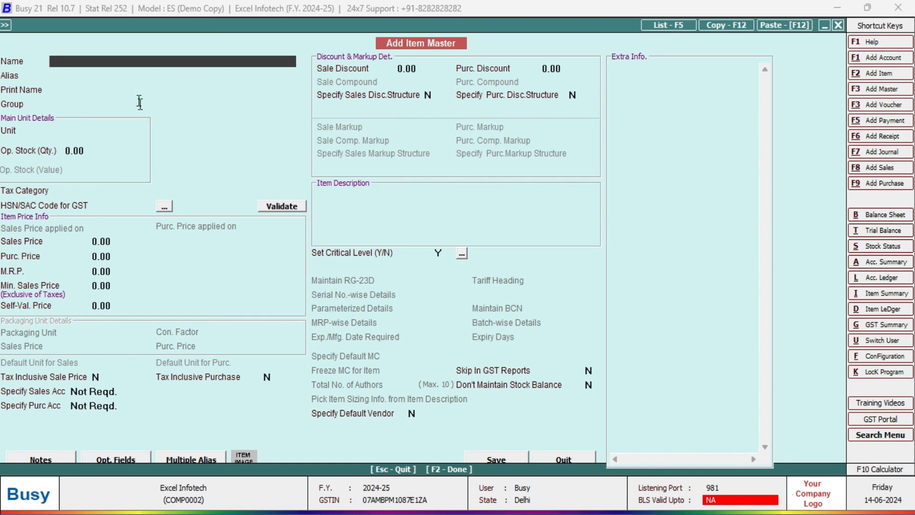
pyautogui.write('J7')
pyautogui.press('Return')
pyautogui.press('Return')
pyautogui.press('Return')
pyautogui.press('Down')
pyautogui.press('Down')
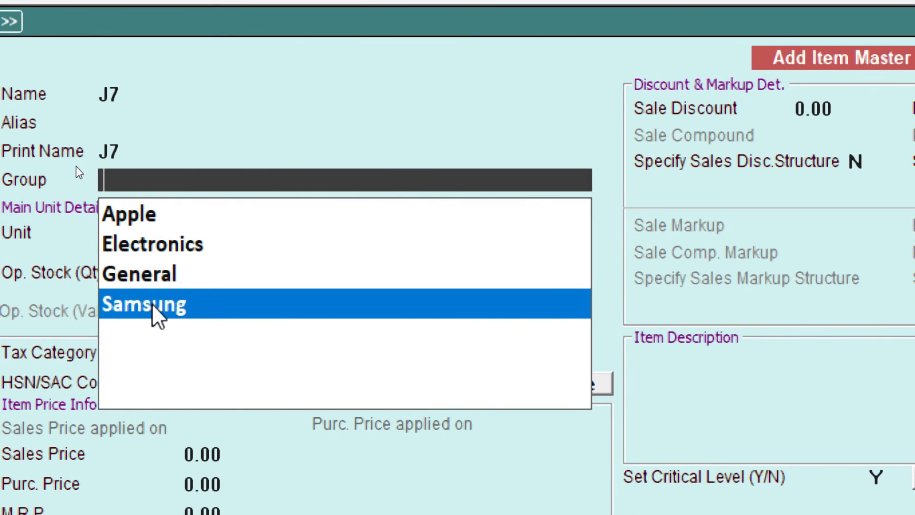
pyautogui.click(152, 303)
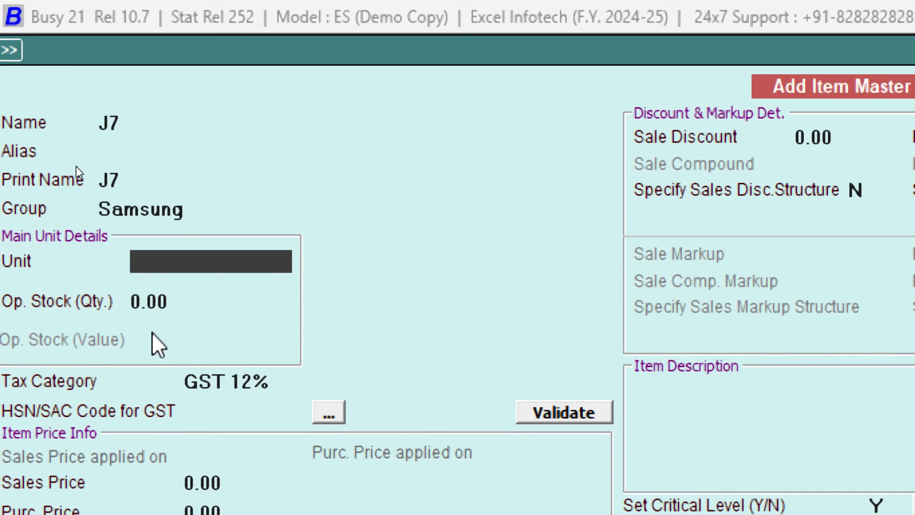
# Set J7's unit to Pcs. and opening stock quantity to 10, leaving the opening value at 0.00 and tax category at GST 12%.
pyautogui.press('space')
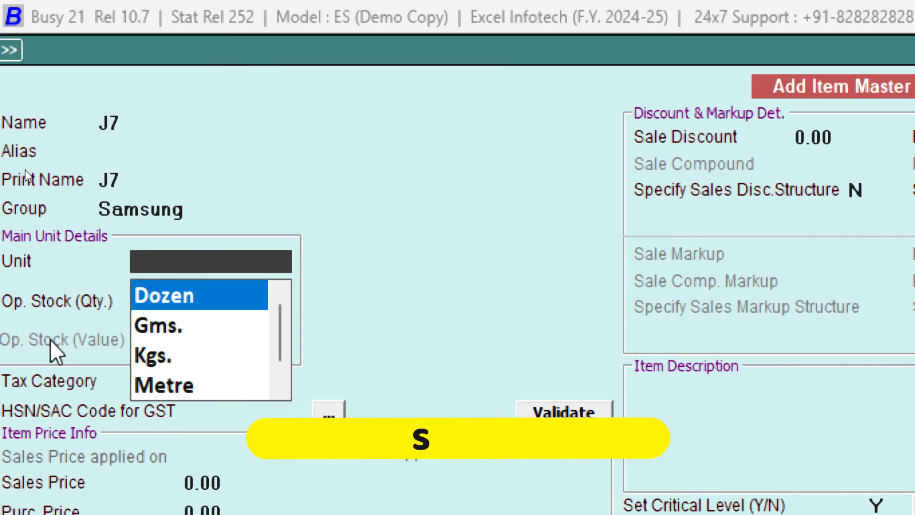
pyautogui.write('p')
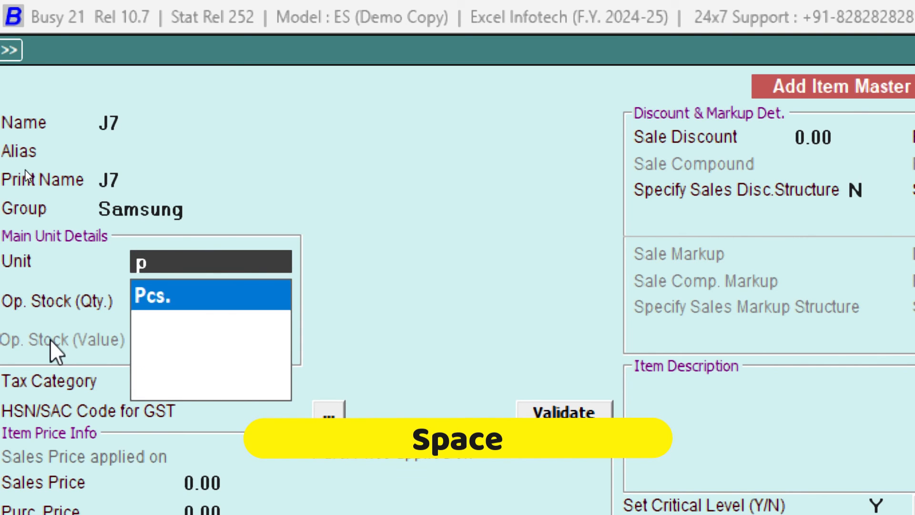
pyautogui.press('Return')
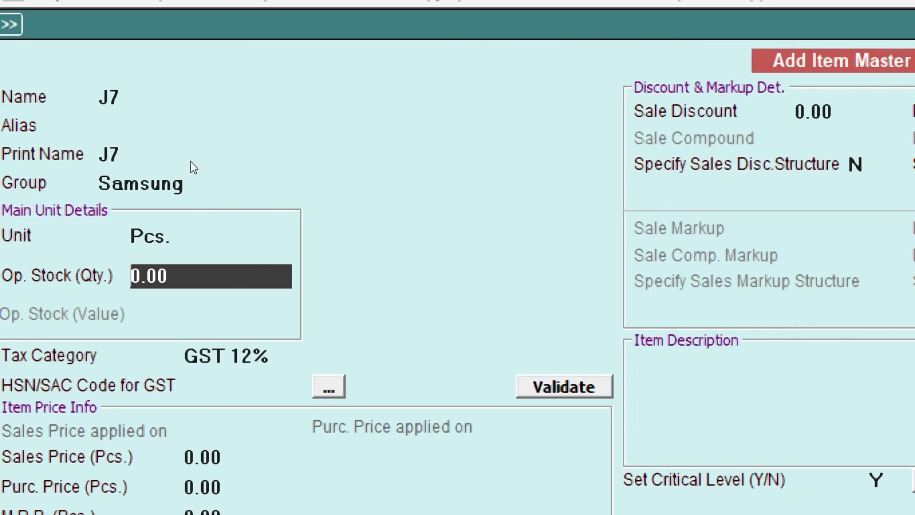
pyautogui.write('10')
pyautogui.press('Return')
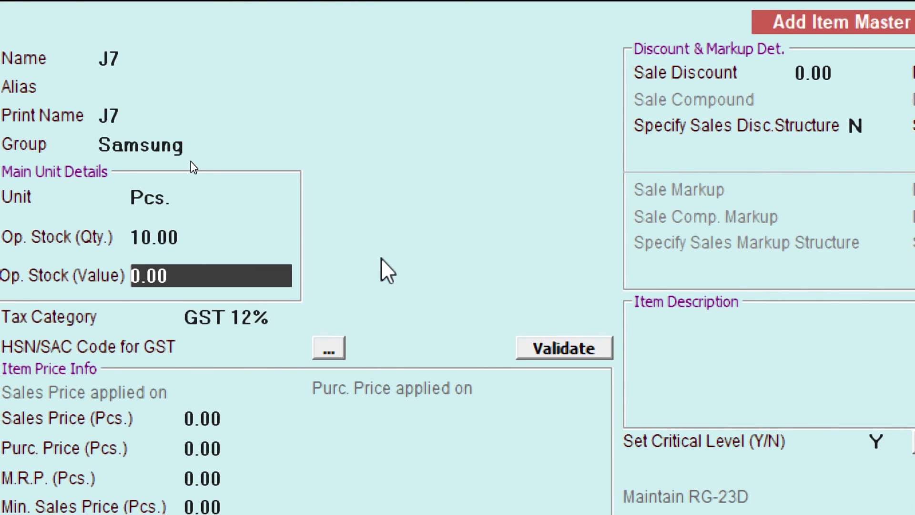
pyautogui.press('Return')
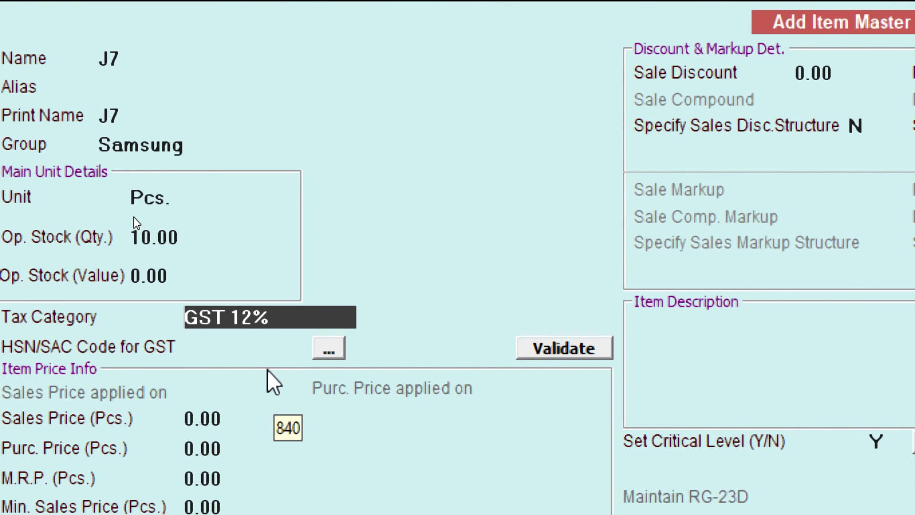
pyautogui.press('Return')
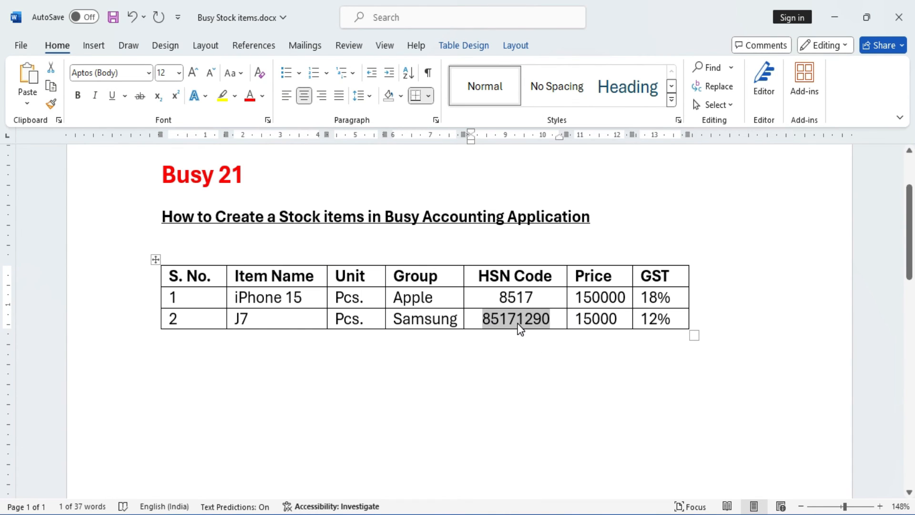
# Switch from Word back to Busy 21, enter 85171290 as J7's HSN code, validate it online and close the HSN details.
pyautogui.hotkey('alt', 'Tab')
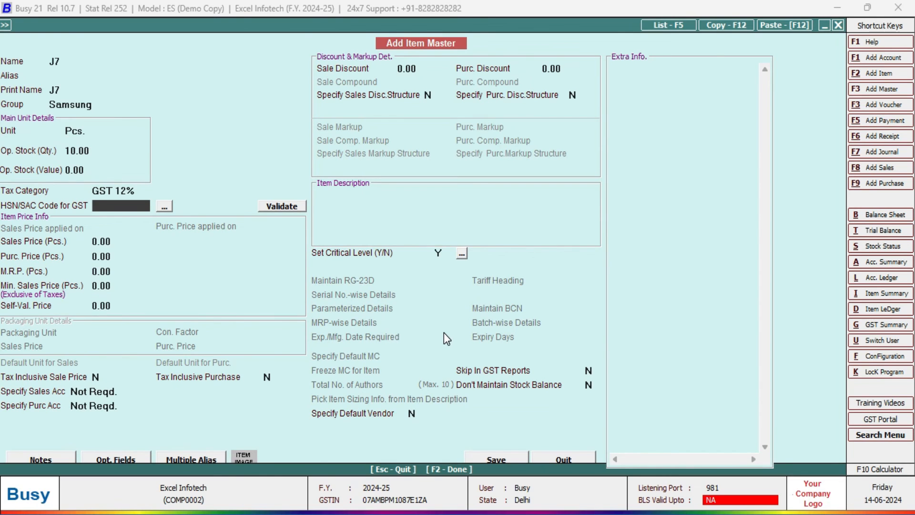
pyautogui.write('85171290')
pyautogui.click(283, 208)
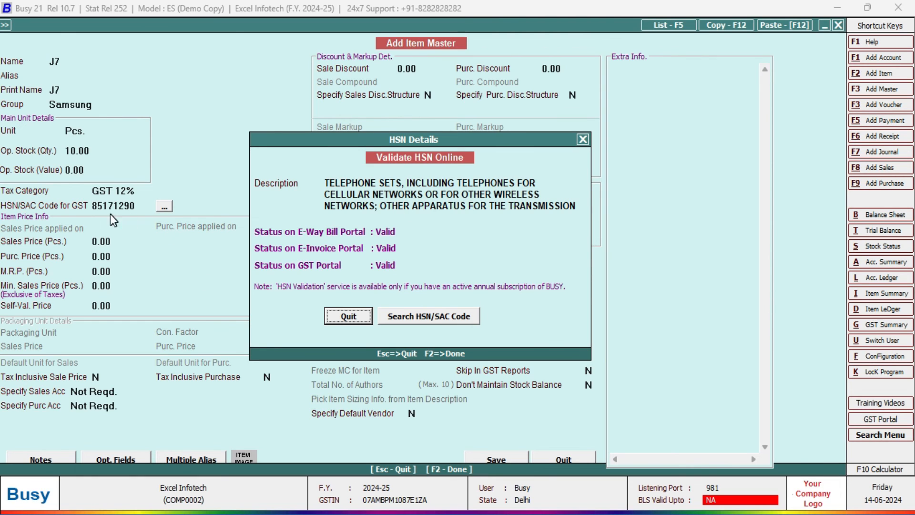
pyautogui.click(350, 316)
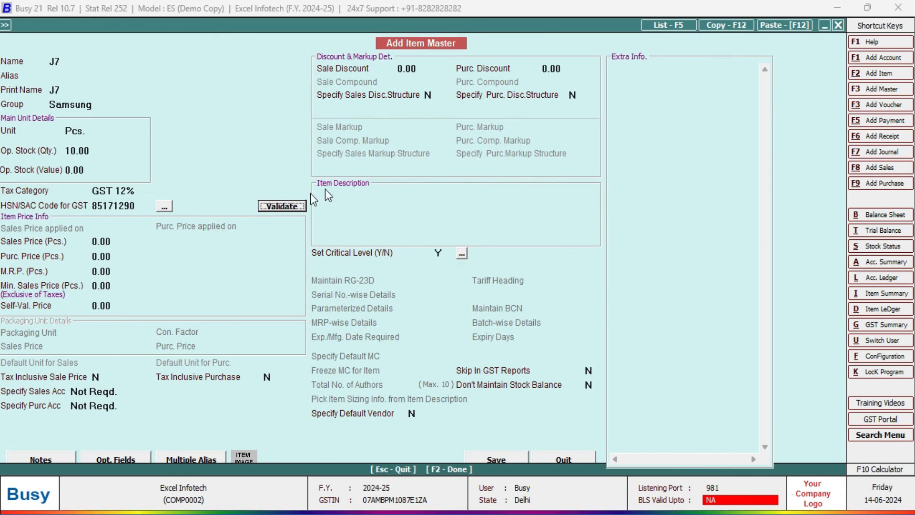
# Set J7's sales price to 15,000, purchase price to 10,000, M.R.P. to 20,000 and minimum sales price to 14,000.
pyautogui.click(90, 244)
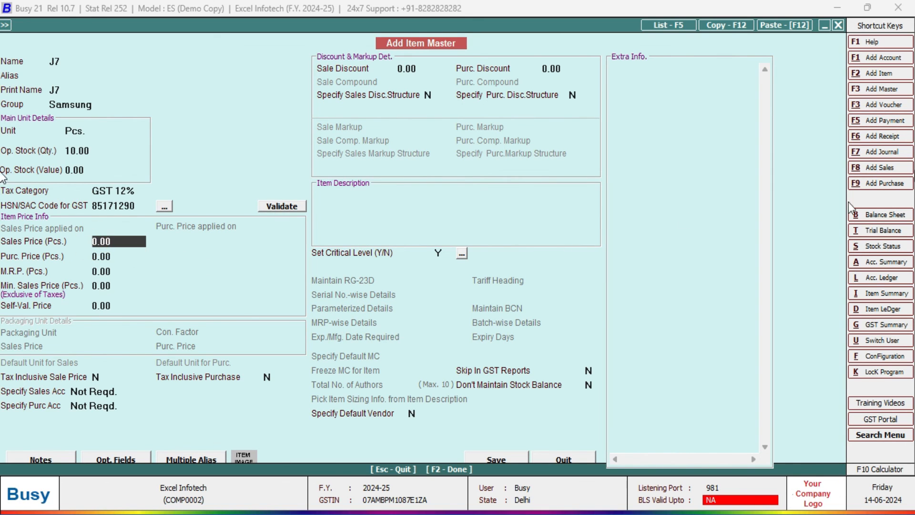
pyautogui.write('1500')
pyautogui.press('Return')
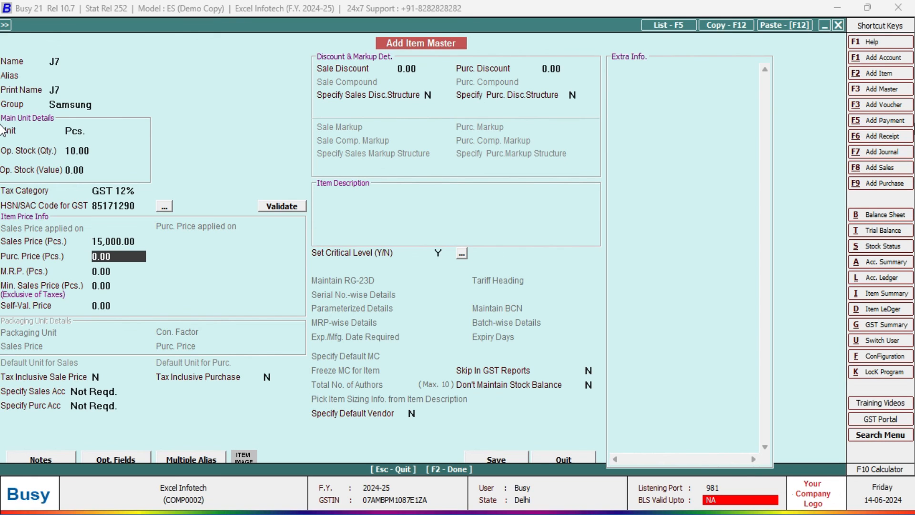
pyautogui.write('10,000')
pyautogui.press('Return')
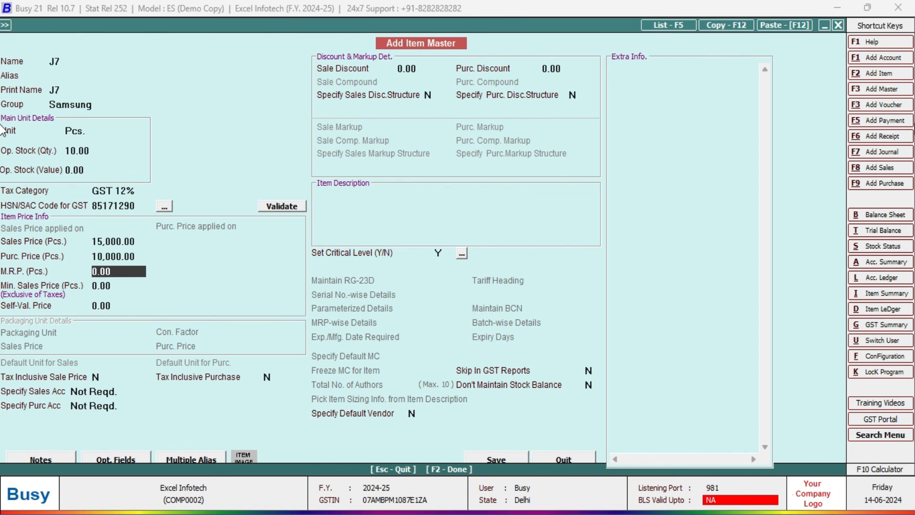
pyautogui.write('20000')
pyautogui.press('Return')
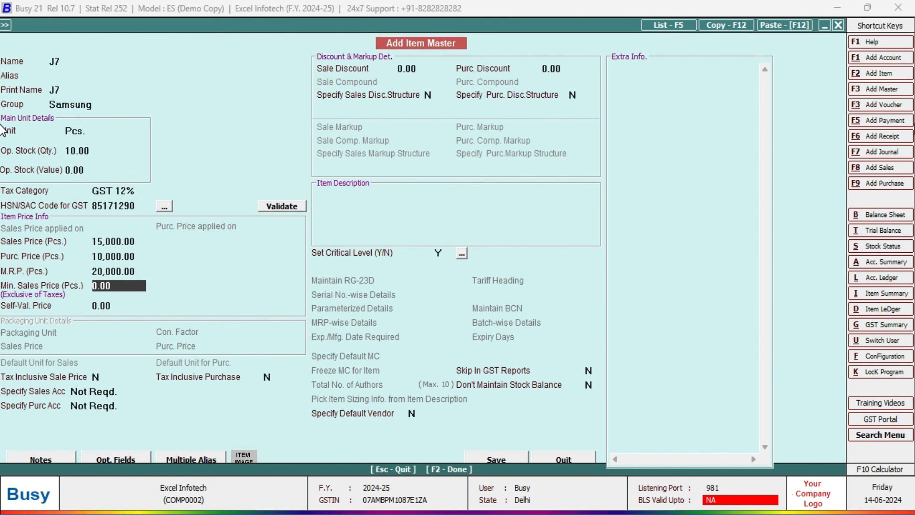
pyautogui.write('14,000')
pyautogui.press('Return')
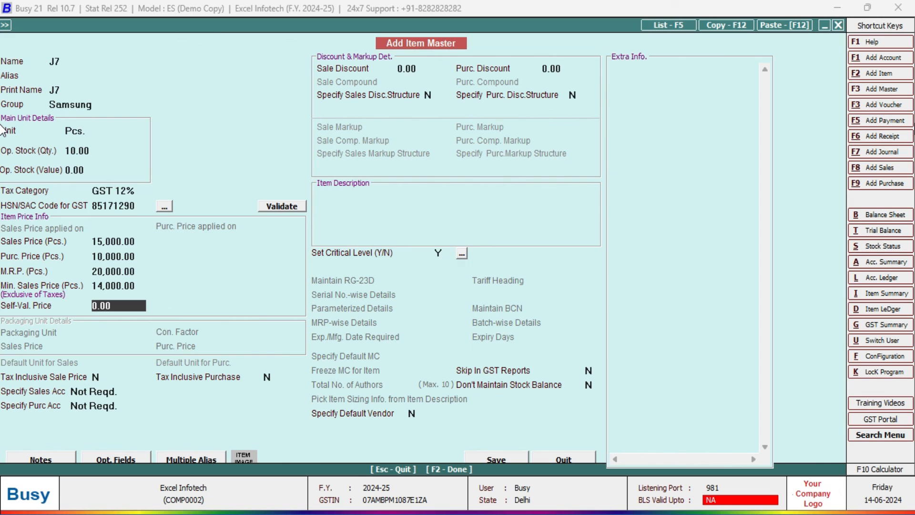
# Leave the self-valuation price, tax-inclusive and account settings at their defaults, and set both the sale and purchase discounts to 500.
pyautogui.press('Return')
pyautogui.press('Return')
pyautogui.press('Return')
pyautogui.press('Return')
pyautogui.press('Return')
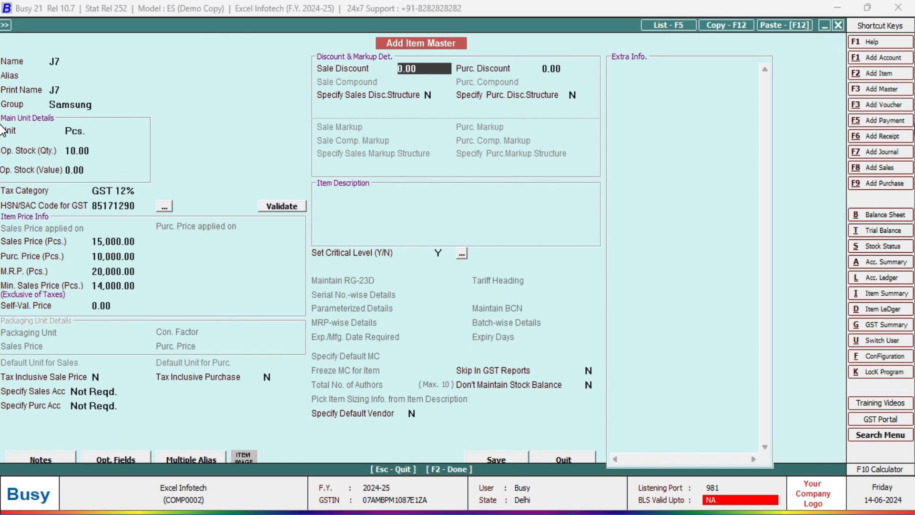
pyautogui.write('500')
pyautogui.press('Return')
pyautogui.write('500')
pyautogui.press('Return')
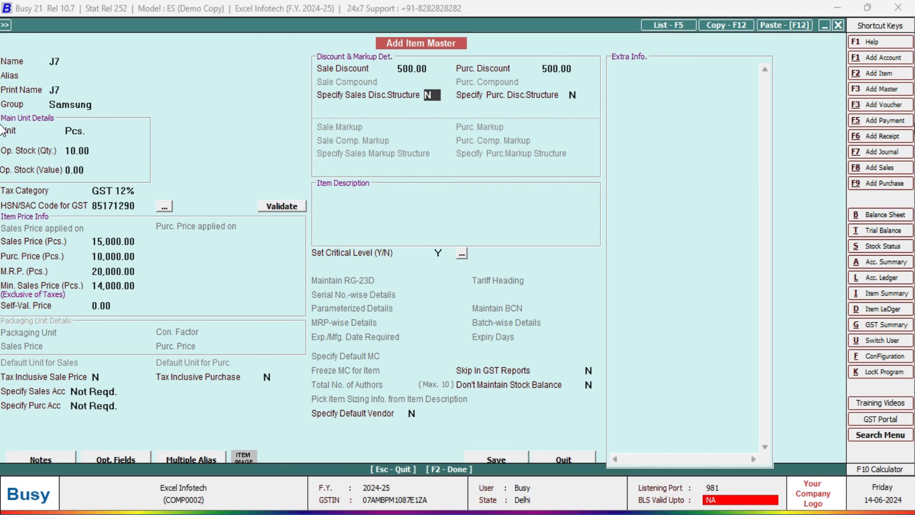
# Enable the sales and purchase discount structures for J7, choosing Simple Discount % of Amount for both.
pyautogui.press('y')
pyautogui.press('Return')
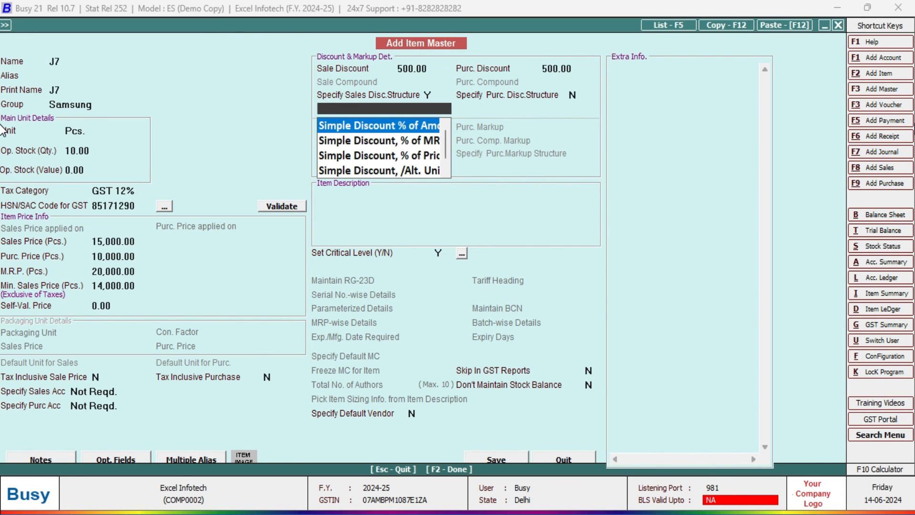
pyautogui.press('Return')
pyautogui.press('y')
pyautogui.press('Return')
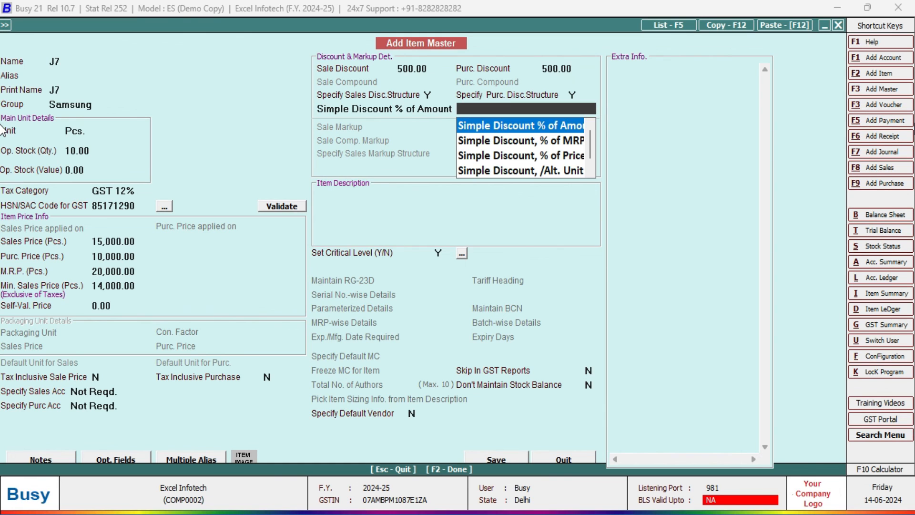
pyautogui.press('Return')
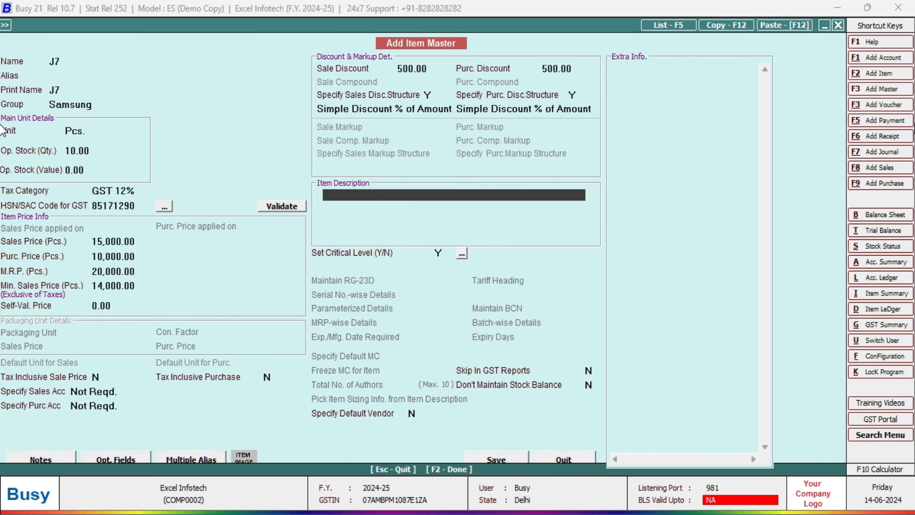
# Enter "Glass Front (Gorilla Glass Victus 2), Gl" as J7's item description and leave the remaining description lines blank.
pyautogui.write('Glass Front (Gorilla Glass Victus 2), Gl')
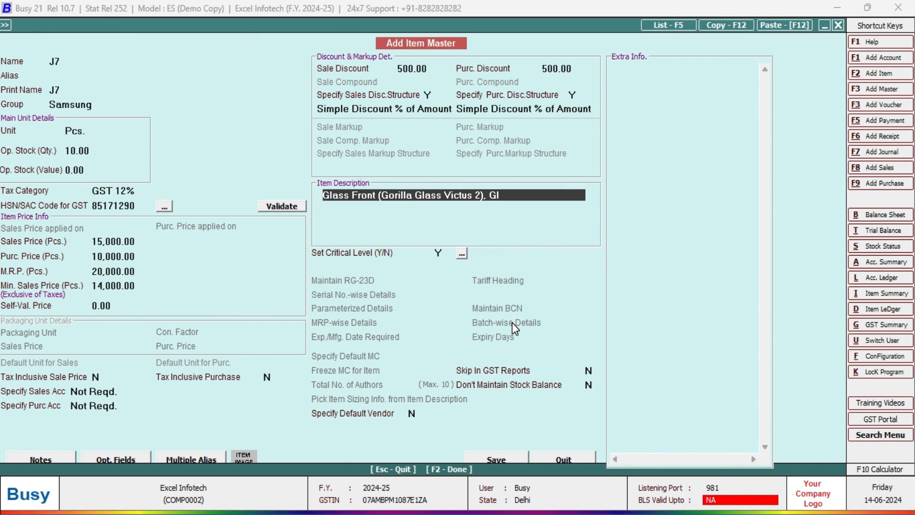
pyautogui.press('Return')
pyautogui.press('Return')
pyautogui.press('Return')
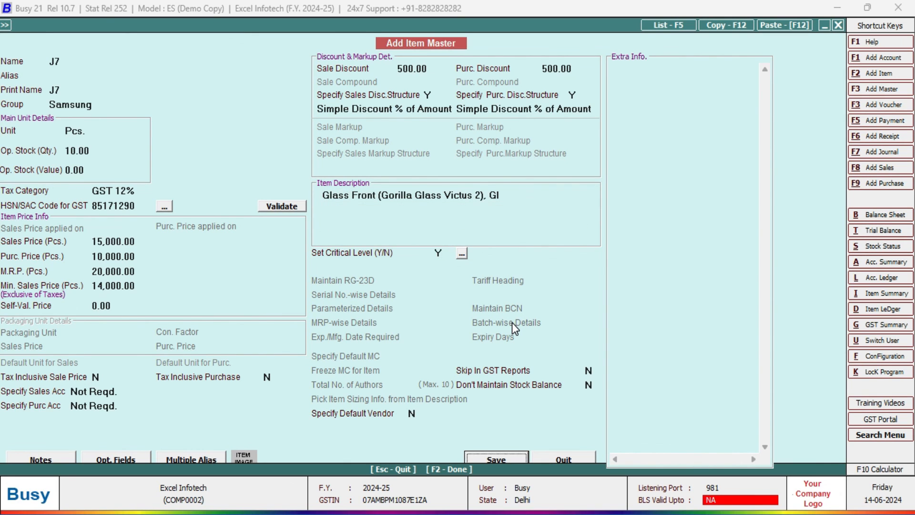
# Define J7's critical quantity levels as minimum 10, reorder 10 and maximum 20, and save the item.
pyautogui.click(460, 253)
pyautogui.press('Return')
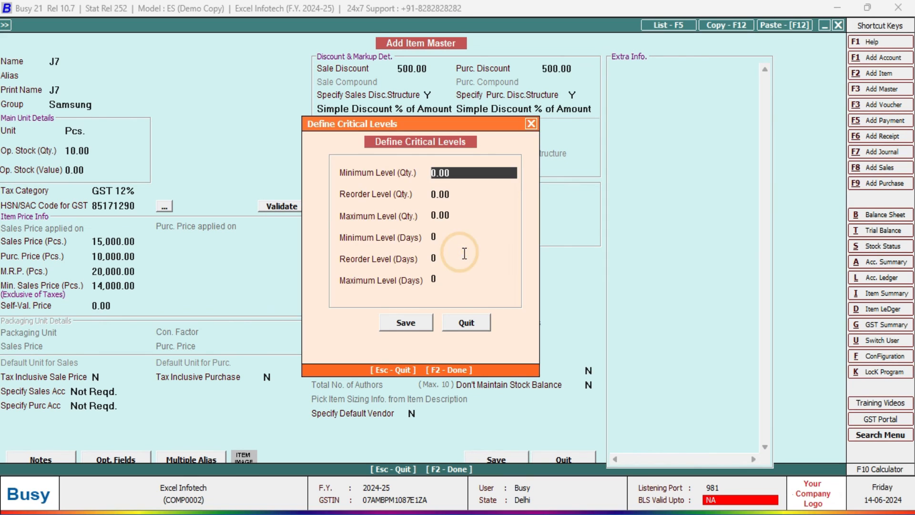
pyautogui.write('10')
pyautogui.press('Return')
pyautogui.write('10')
pyautogui.press('Return')
pyautogui.write('20')
pyautogui.press('Return')
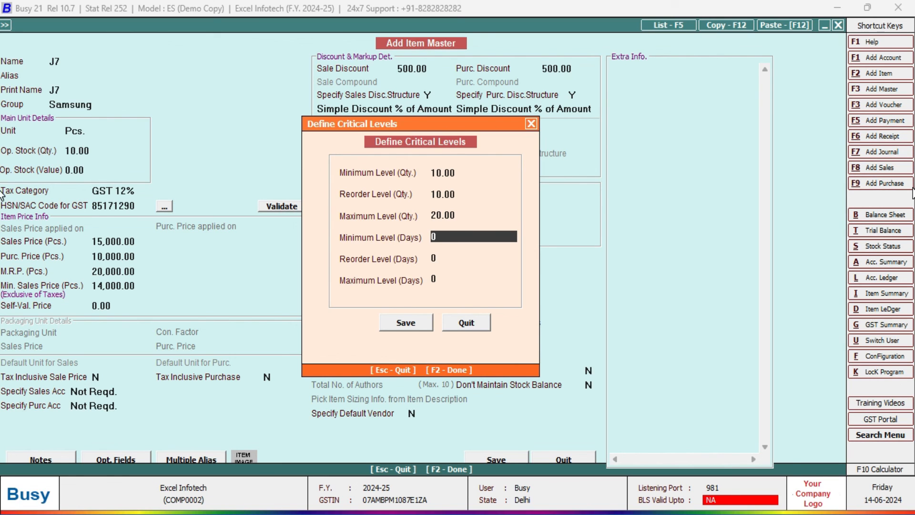
pyautogui.click(409, 323)
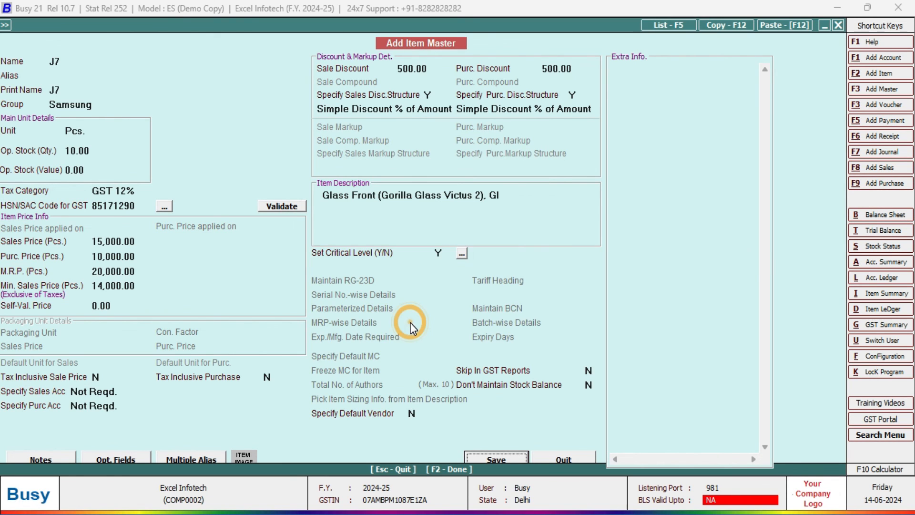
pyautogui.click(504, 458)
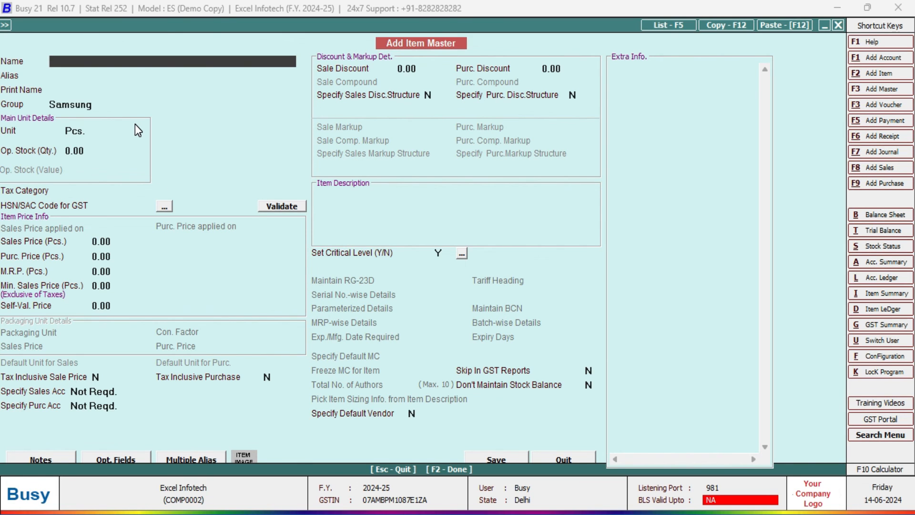
# Check the list of items for the two saved items and open IPhone 15 for modification.
pyautogui.click(668, 24)
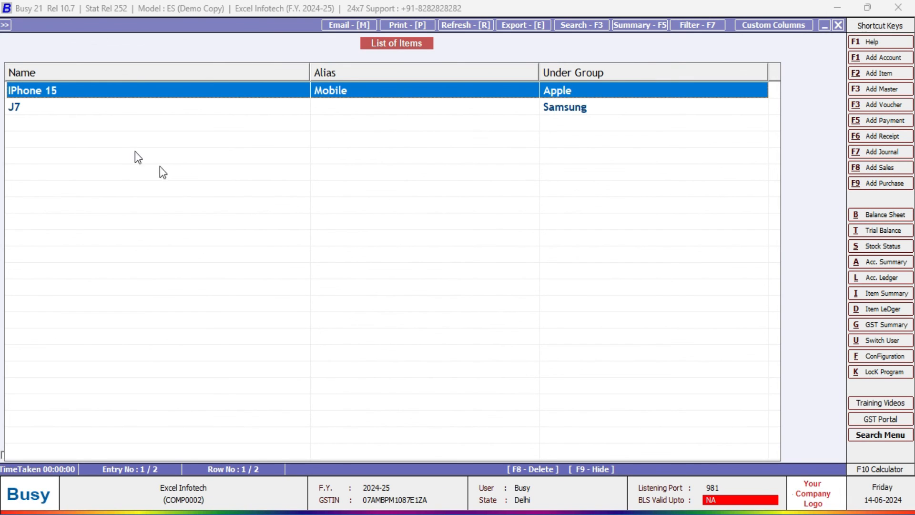
pyautogui.click(36, 103)
pyautogui.click(37, 97)
pyautogui.click(36, 103)
pyautogui.click(37, 97)
pyautogui.click(36, 104)
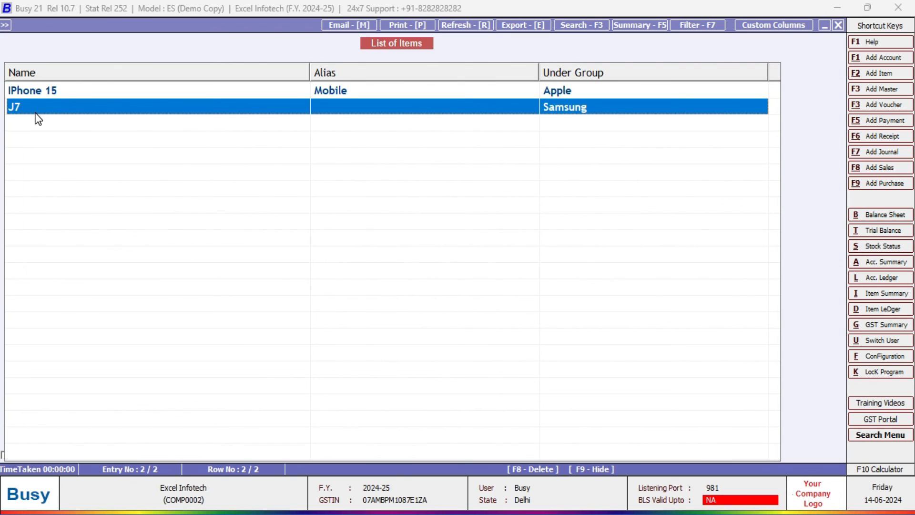
pyautogui.click(52, 94)
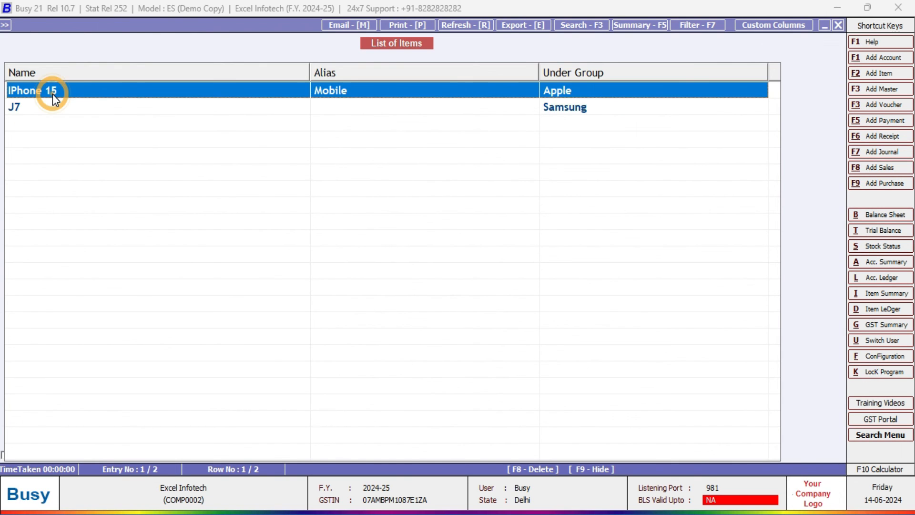
pyautogui.doubleClick(52, 93)
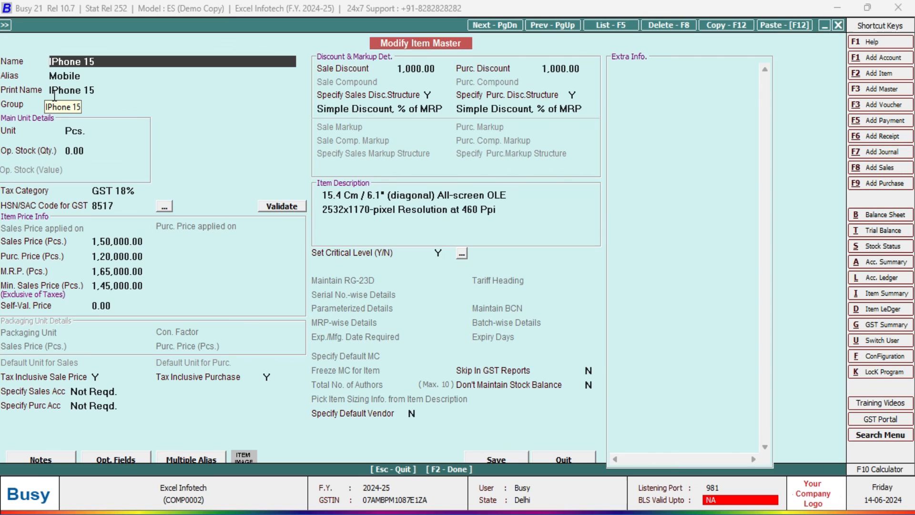